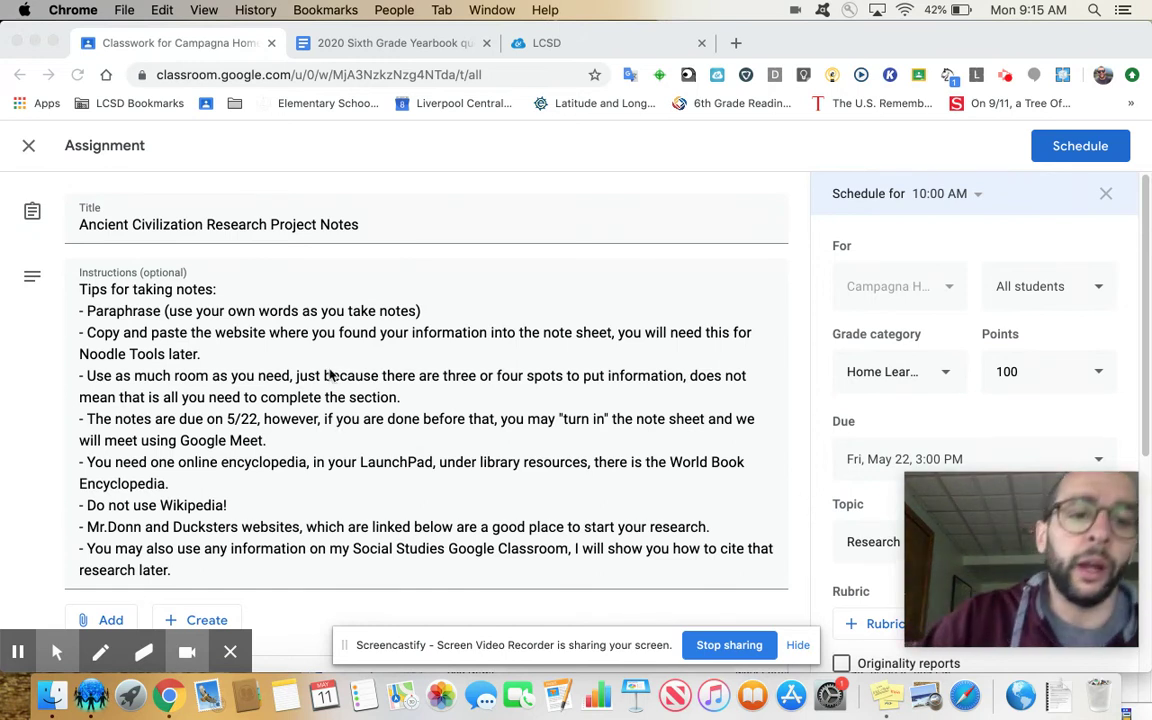
Step: Open the Research Project Outline document attached to the Ancient Civilization Research Project Notes assignment
{"action": "scroll", "coordinate": [330, 375], "scroll_direction": "down", "scroll_amount": 3}
{"action": "scroll", "coordinate": [330, 375], "scroll_direction": "down", "scroll_amount": 1}
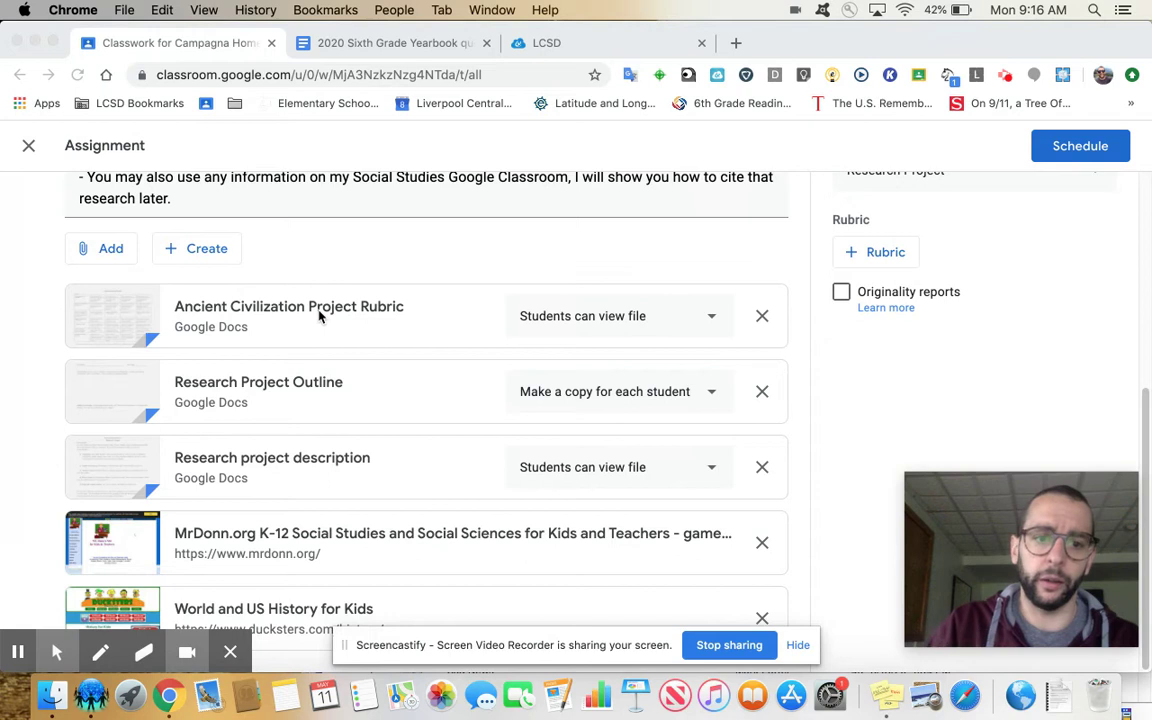
{"action": "left_click", "coordinate": [232, 388]}
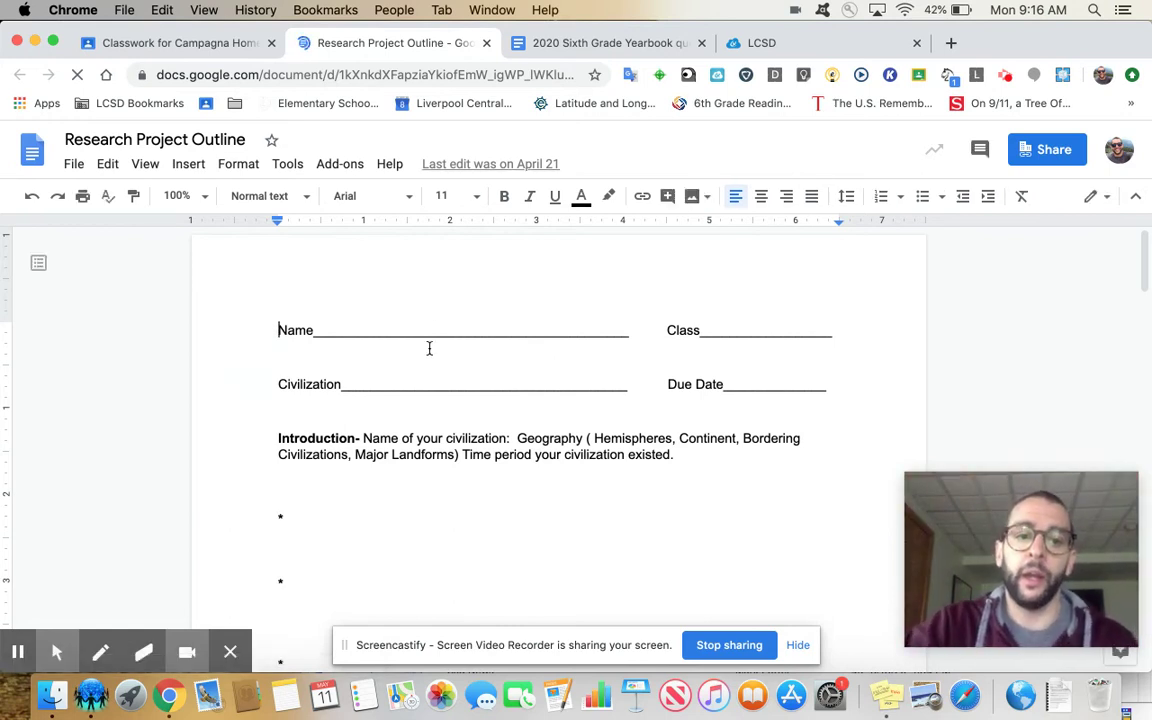
Step: Examine the outline's Name, Class, Civilization and Due Date fields, skim all note sections to the end, and return to the Introduction
{"action": "scroll", "coordinate": [610, 300], "scroll_direction": "down", "scroll_amount": 2}
{"action": "left_click", "coordinate": [746, 334]}
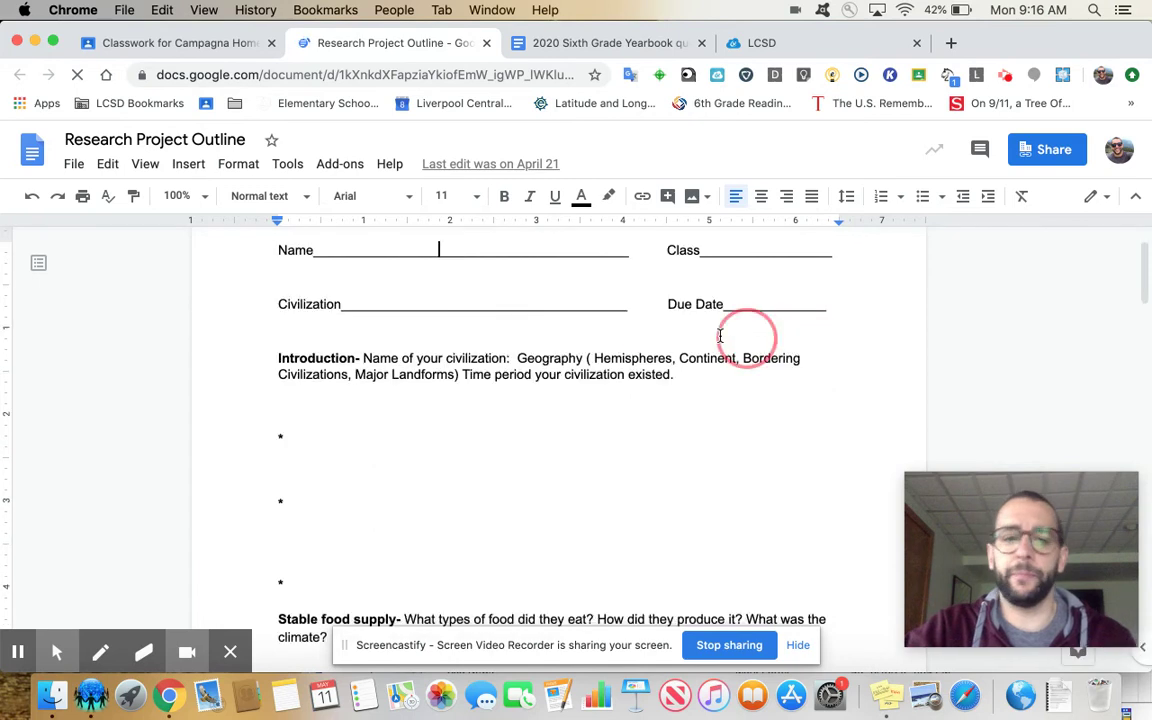
{"action": "left_click", "coordinate": [798, 301]}
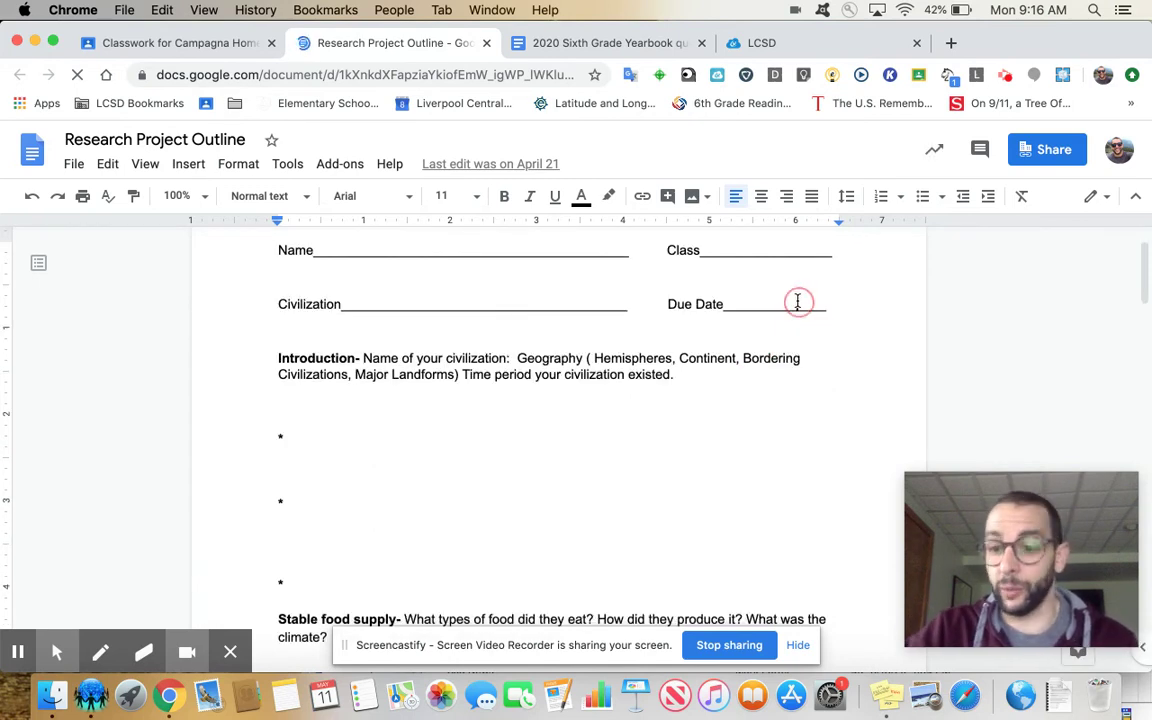
{"action": "left_click", "coordinate": [427, 316]}
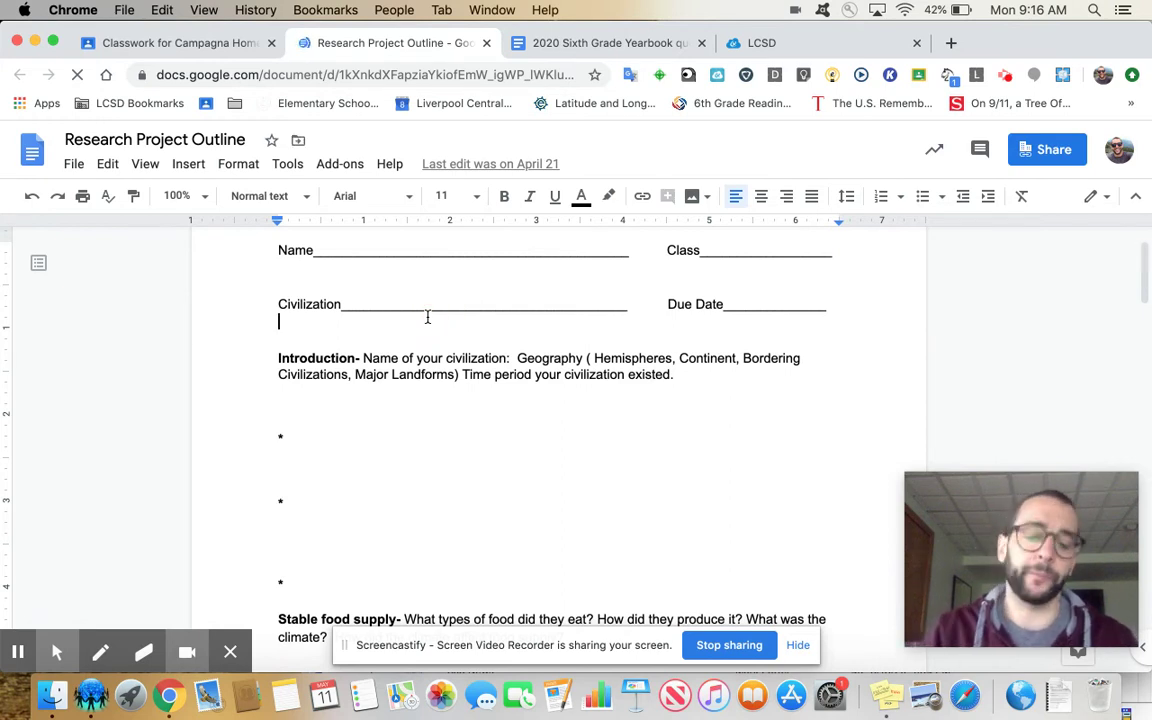
{"action": "scroll", "coordinate": [429, 316], "scroll_direction": "down", "scroll_amount": 2}
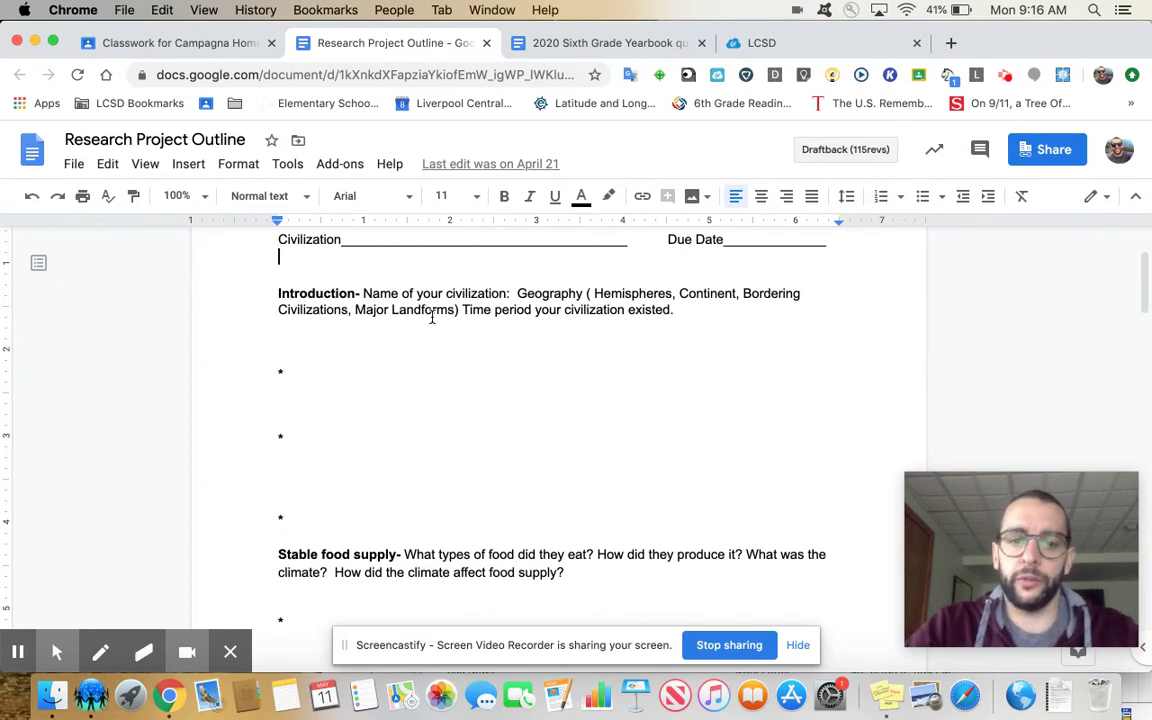
{"action": "scroll", "coordinate": [432, 317], "scroll_direction": "down", "scroll_amount": 10}
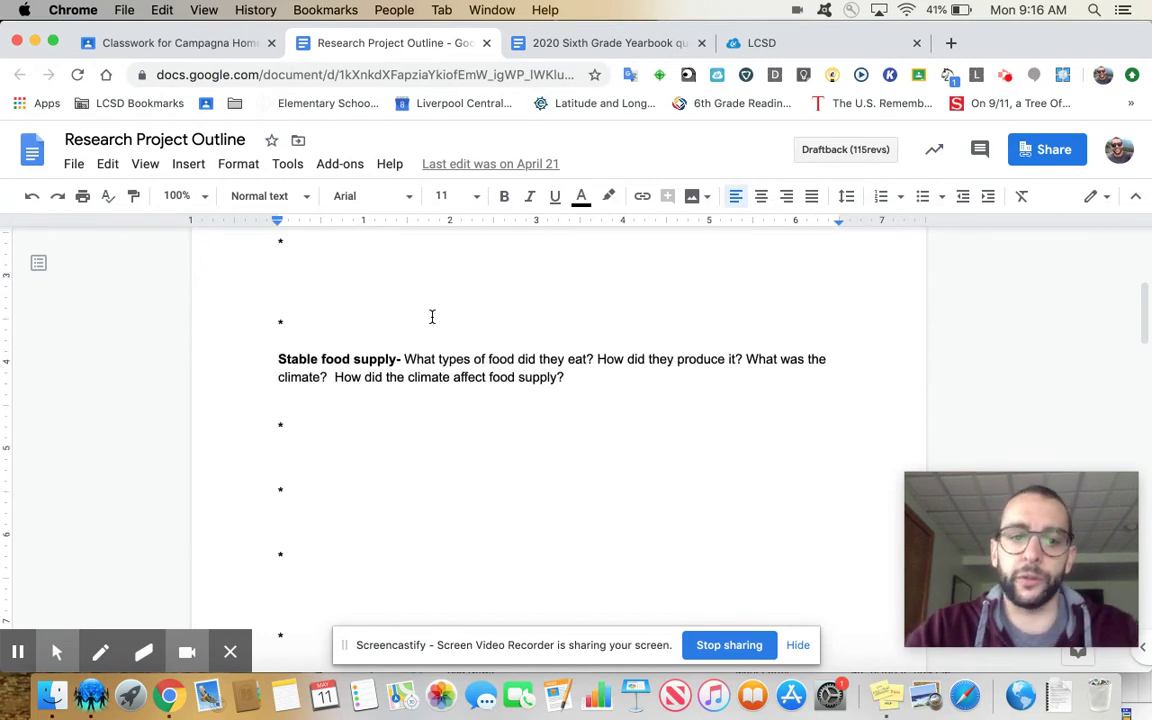
{"action": "scroll", "coordinate": [432, 317], "scroll_direction": "down", "scroll_amount": 10}
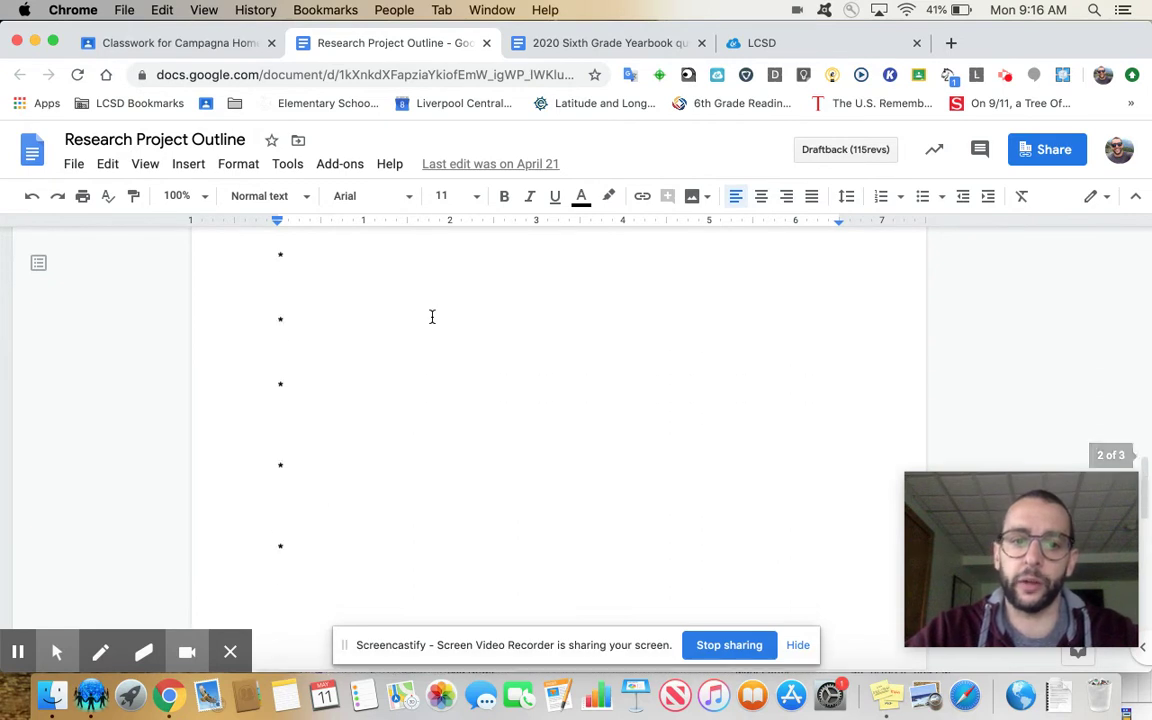
{"action": "scroll", "coordinate": [379, 297], "scroll_direction": "down", "scroll_amount": 5}
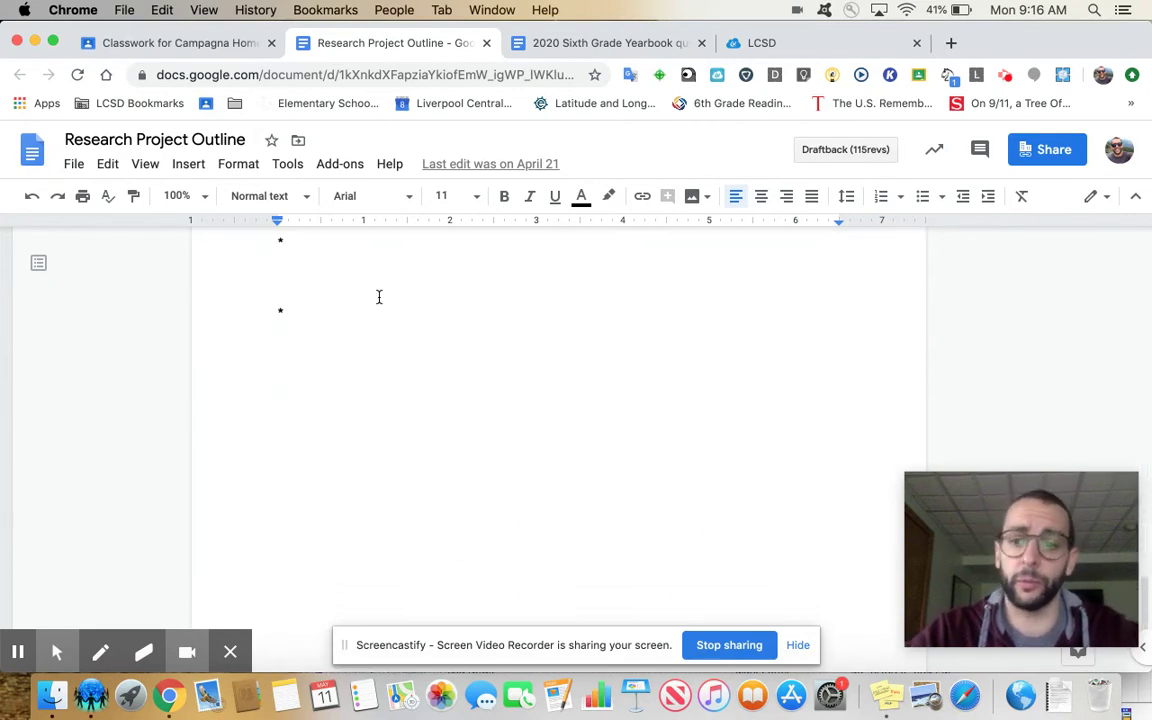
{"action": "scroll", "coordinate": [379, 297], "scroll_direction": "up", "scroll_amount": 20}
{"action": "scroll", "coordinate": [379, 297], "scroll_direction": "down", "scroll_amount": 2}
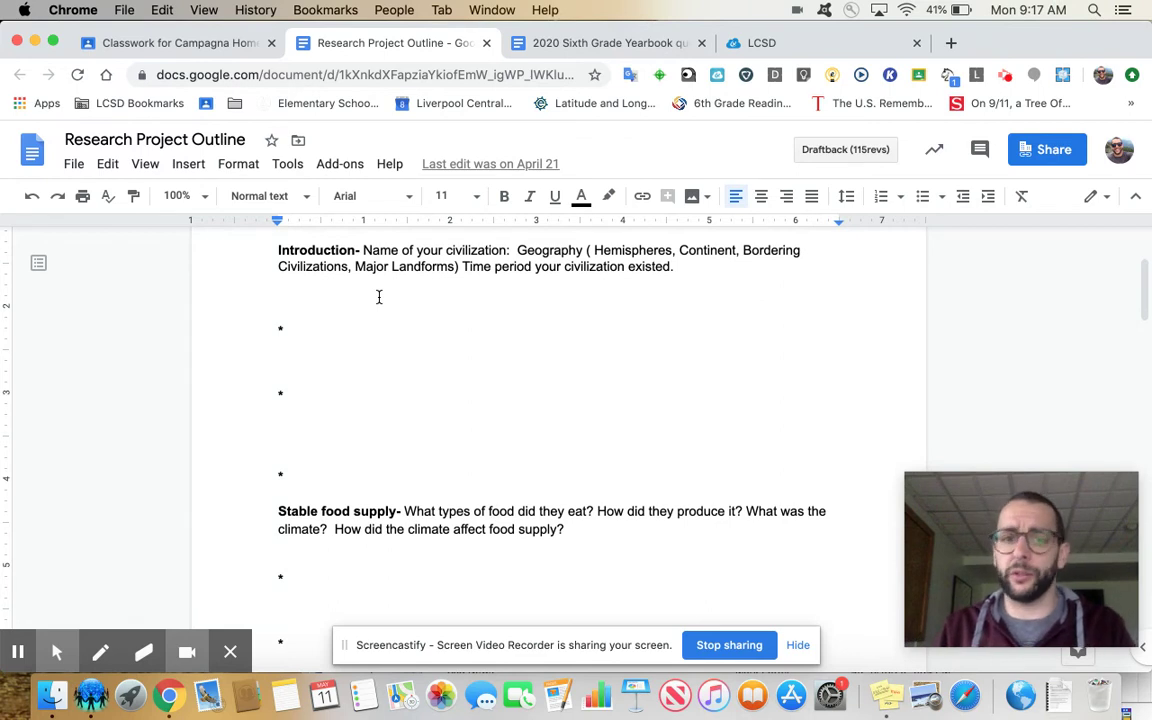
Step: Highlight the starred note lines under the Introduction section, ending with just the first starred line and its surrounding space selected
{"action": "left_click_drag", "start_coordinate": [270, 305], "coordinate": [504, 459]}
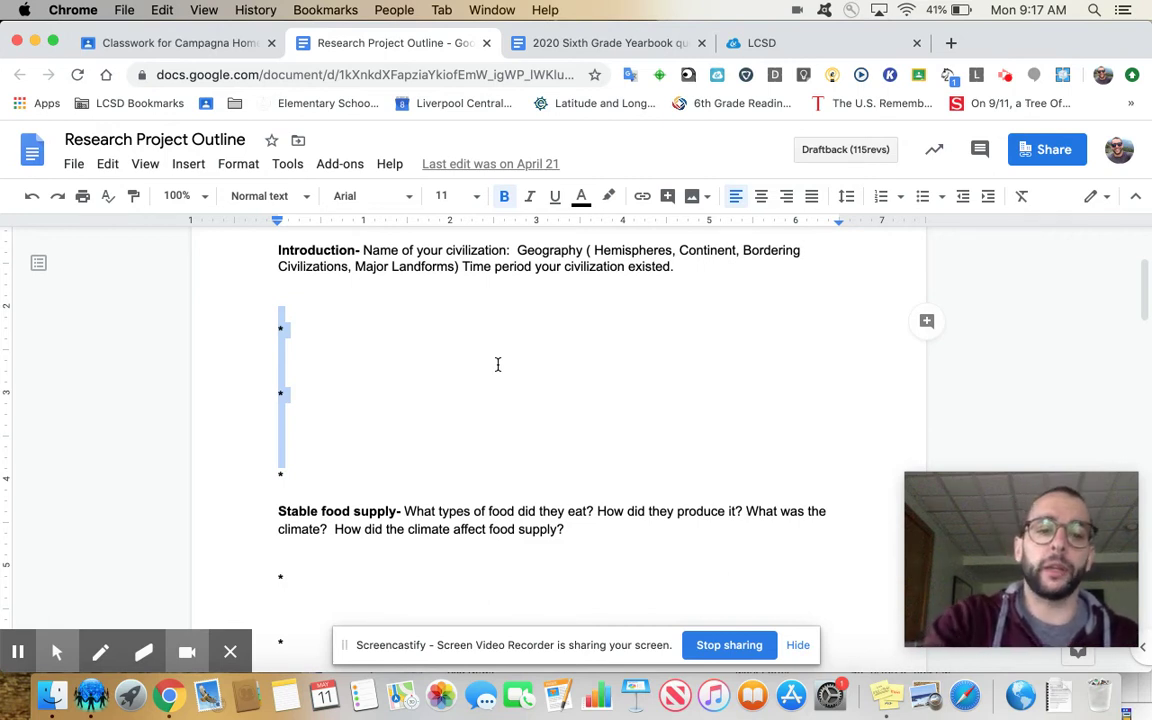
{"action": "left_click", "coordinate": [460, 324]}
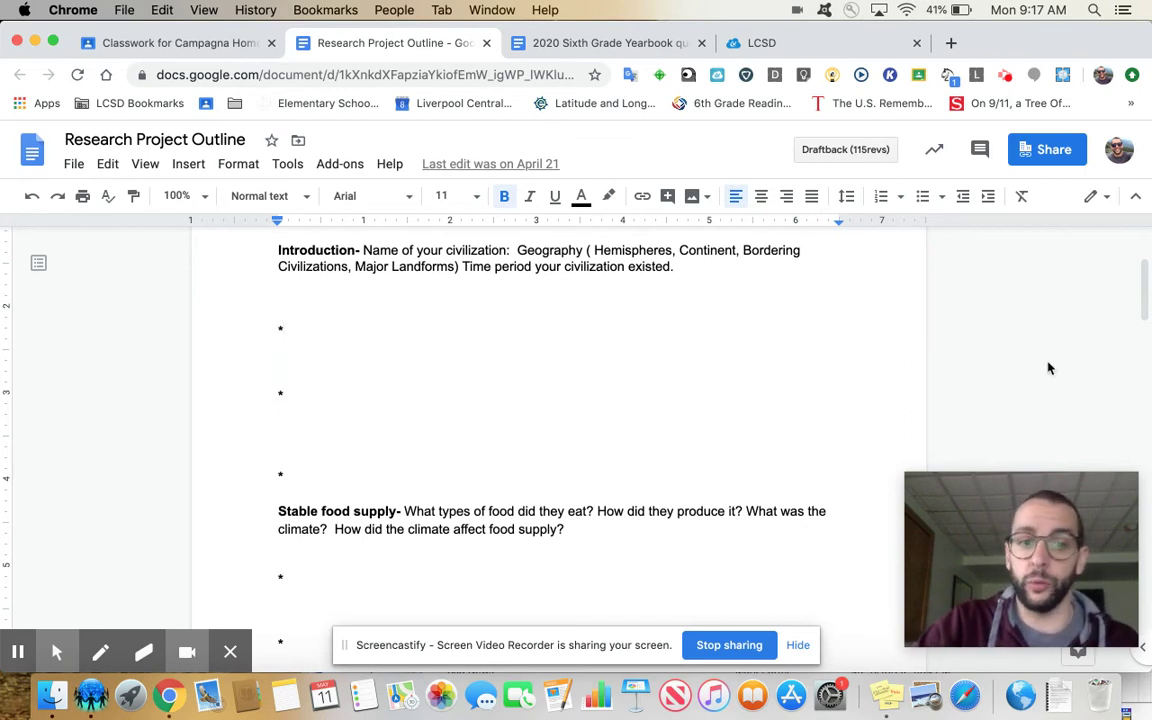
{"action": "key", "text": "shift+Left"}
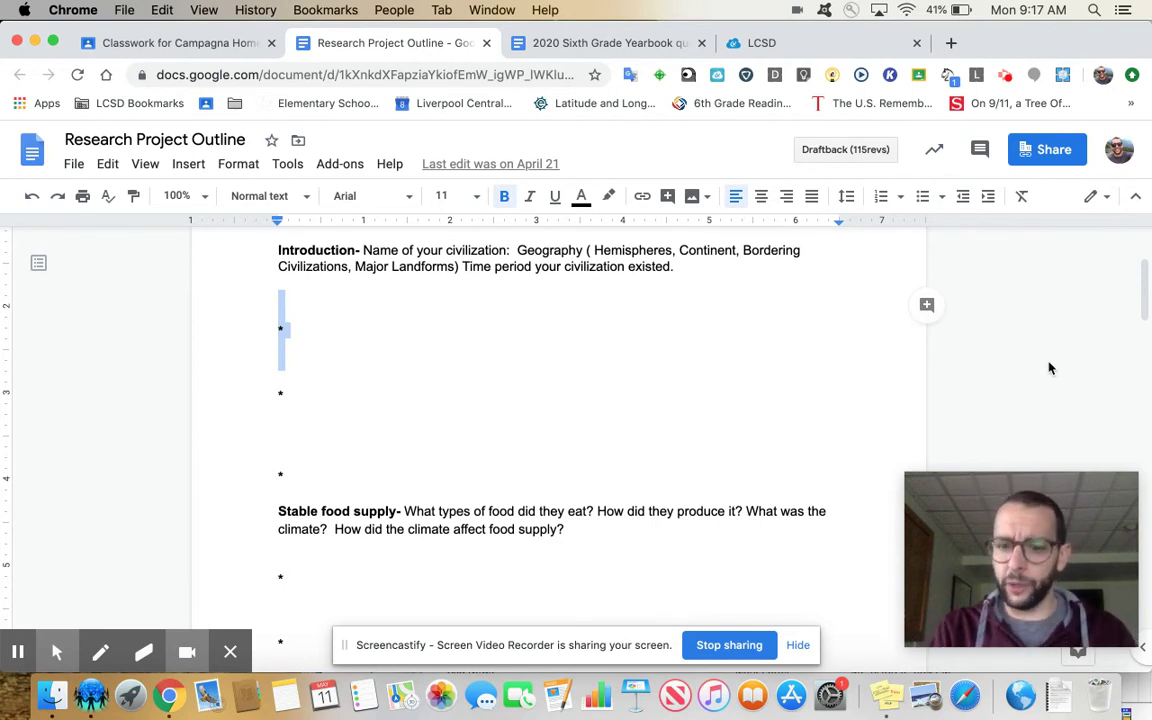
Step: Read the outline's prompts for Stable food supply, System of government, Social Levels and Highly developed culture
{"action": "scroll", "coordinate": [1049, 368], "scroll_direction": "down", "scroll_amount": 5}
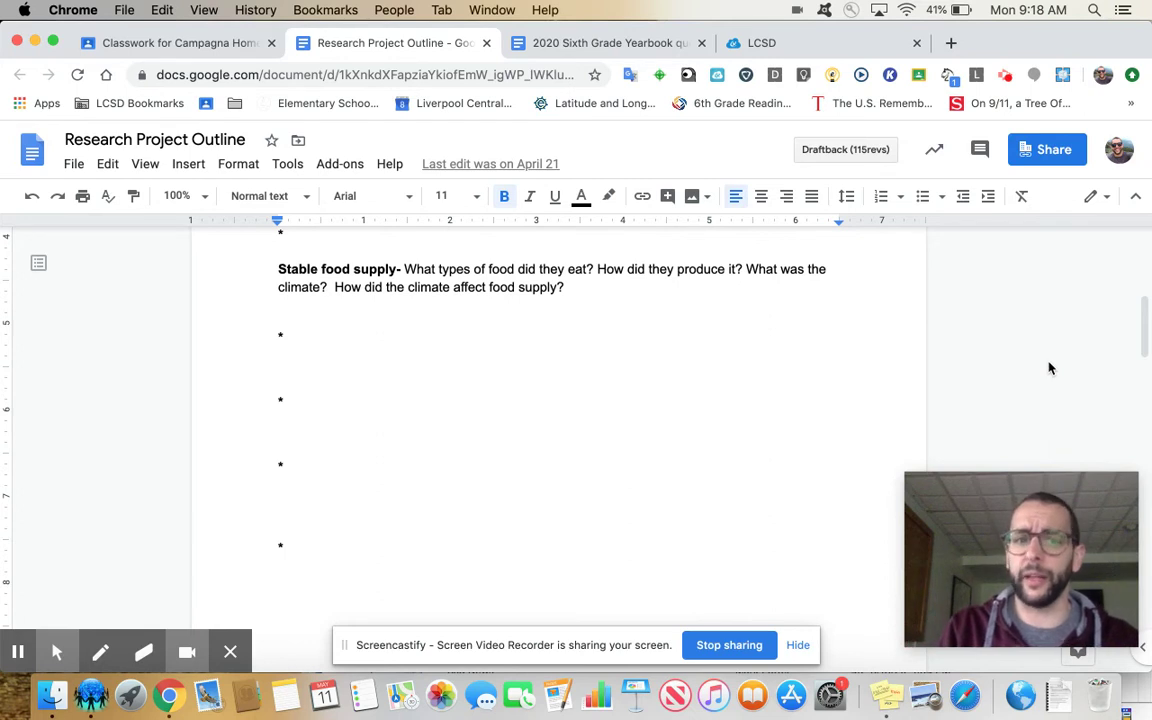
{"action": "scroll", "coordinate": [1049, 369], "scroll_direction": "down", "scroll_amount": 10}
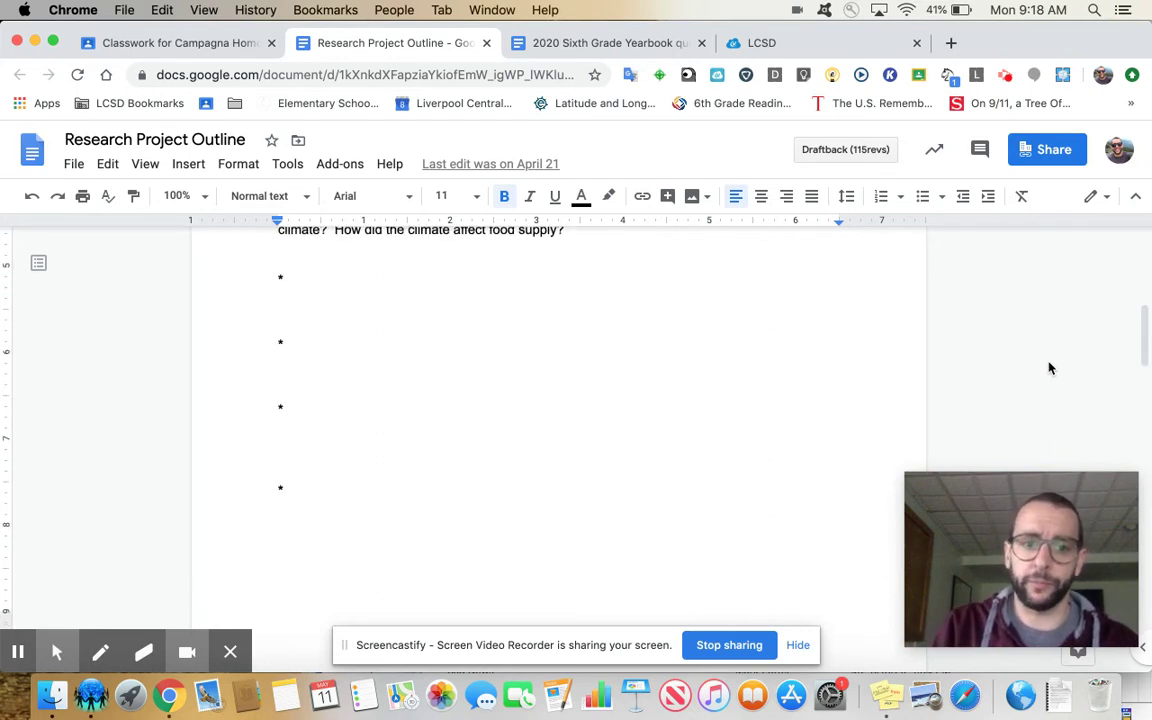
{"action": "scroll", "coordinate": [1049, 369], "scroll_direction": "down", "scroll_amount": 5}
{"action": "scroll", "coordinate": [1049, 369], "scroll_direction": "up", "scroll_amount": 1}
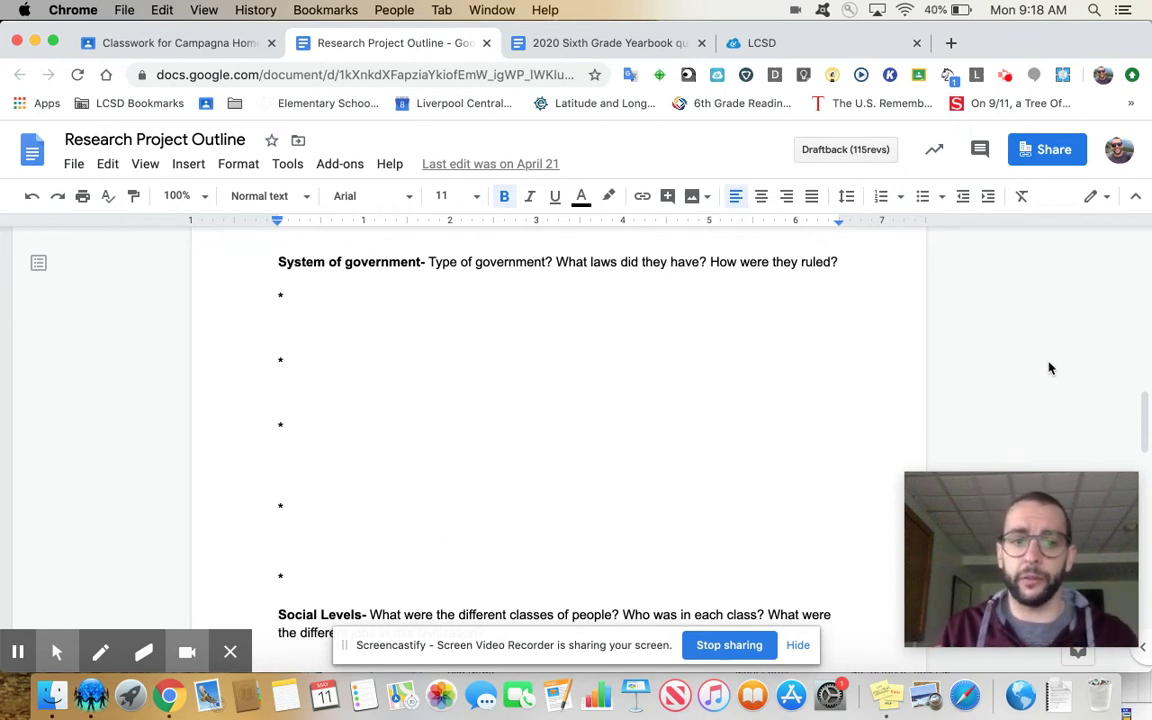
{"action": "scroll", "coordinate": [1049, 368], "scroll_direction": "down", "scroll_amount": 6}
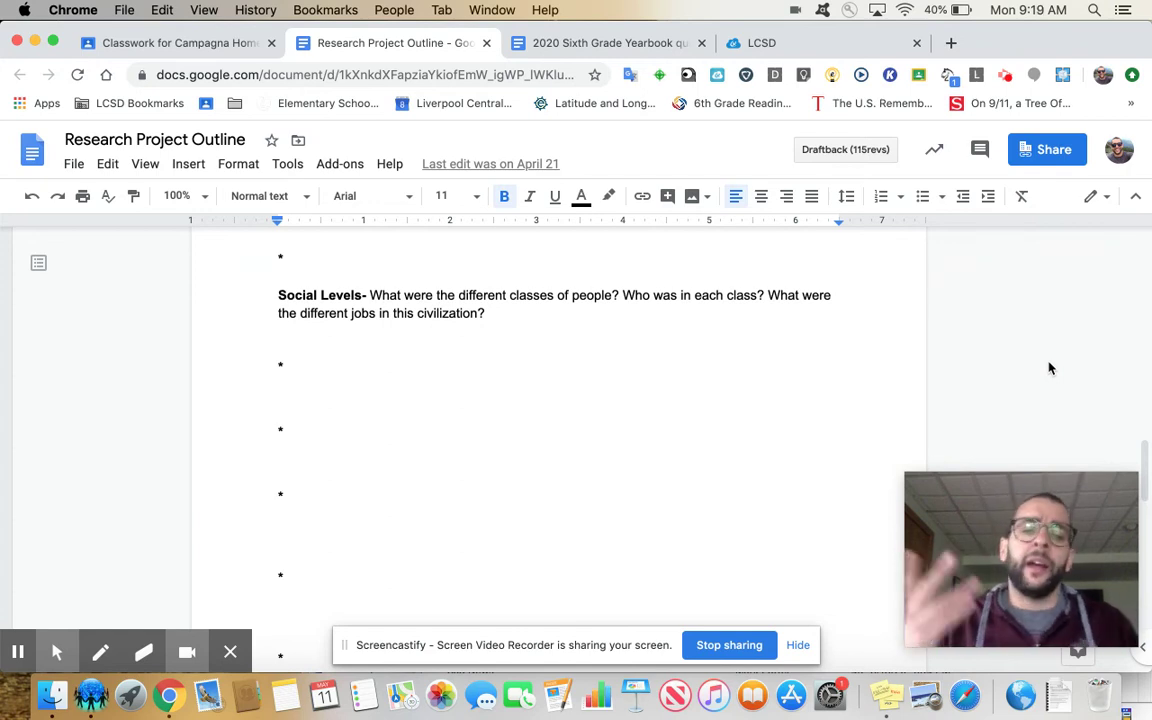
{"action": "scroll", "coordinate": [1049, 368], "scroll_direction": "down", "scroll_amount": 8}
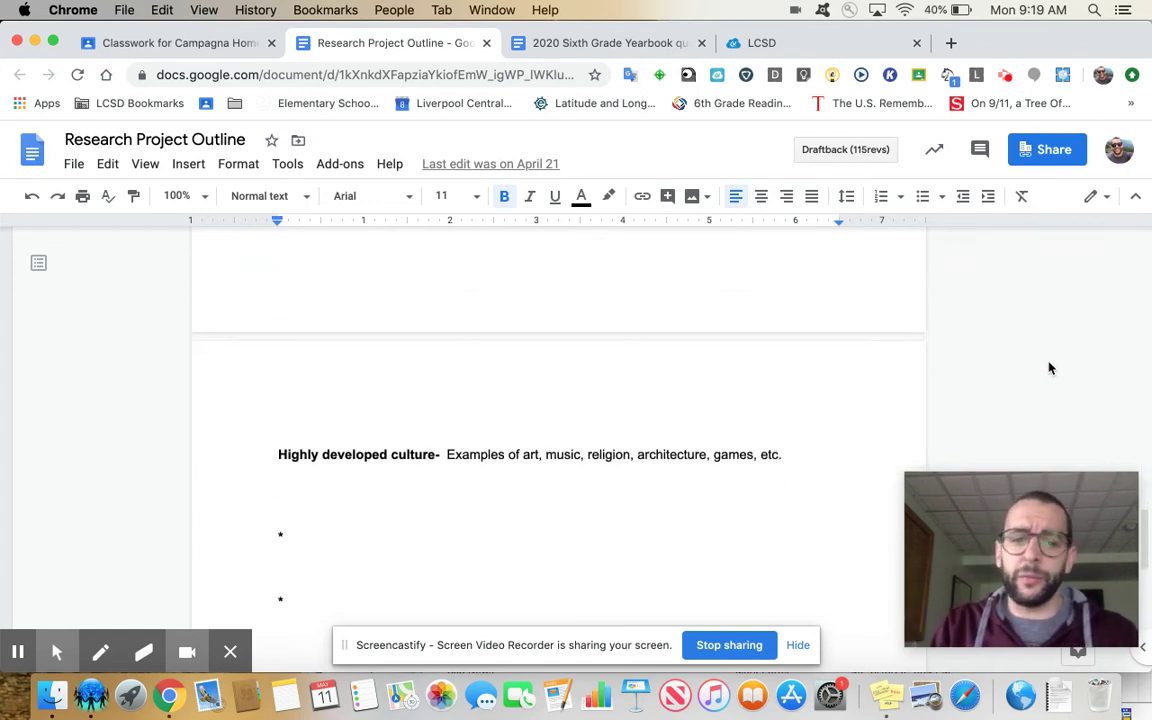
{"action": "scroll", "coordinate": [1049, 368], "scroll_direction": "down", "scroll_amount": 1}
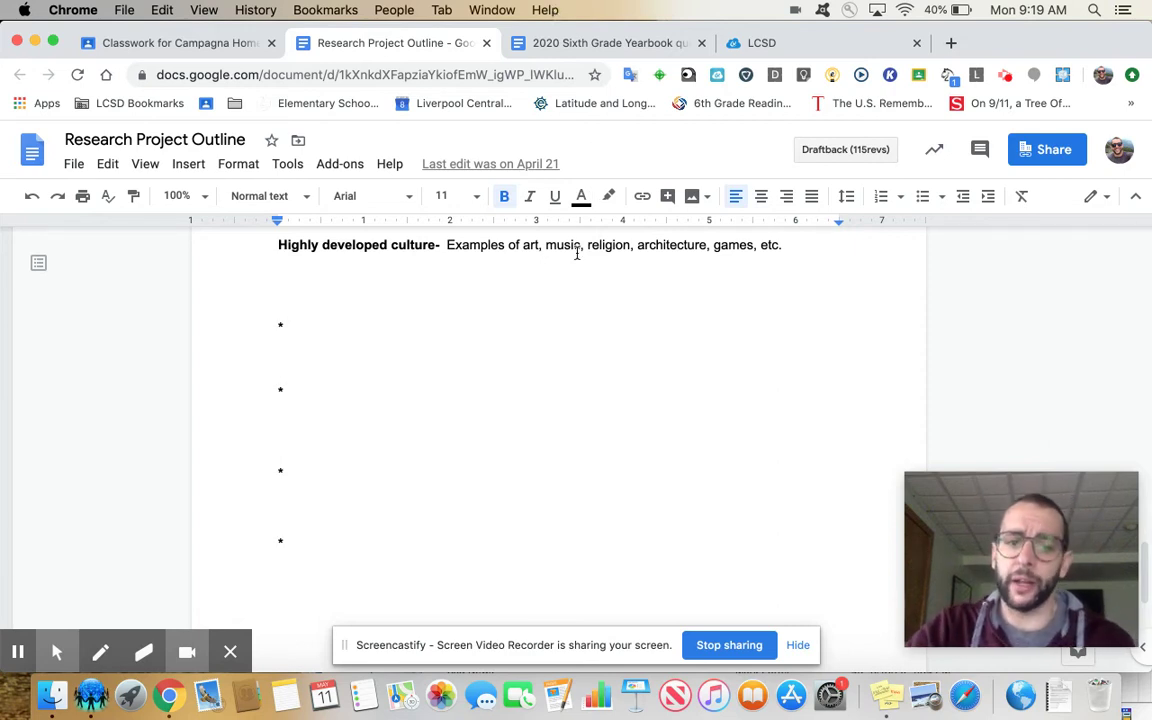
Step: Review the outline's sections from Highly developed culture back to the Introduction, checking the space for notes under each heading
{"action": "scroll", "coordinate": [577, 253], "scroll_direction": "down", "scroll_amount": 3}
{"action": "scroll", "coordinate": [577, 253], "scroll_direction": "up", "scroll_amount": 5}
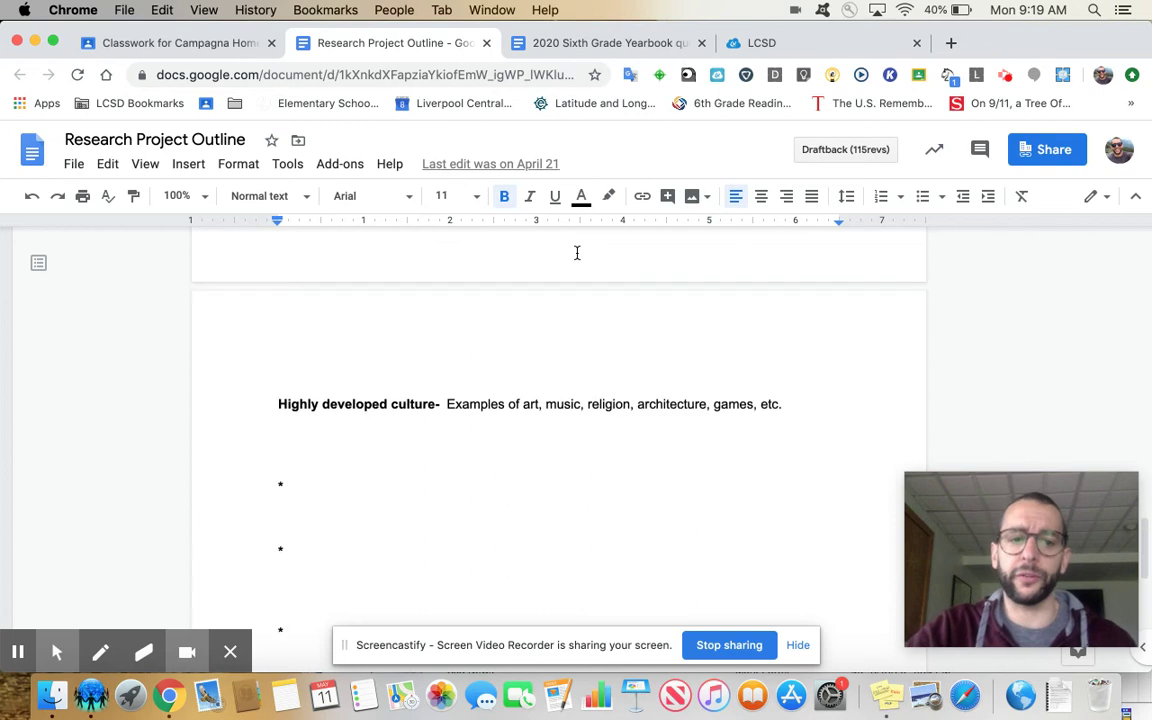
{"action": "scroll", "coordinate": [577, 253], "scroll_direction": "down", "scroll_amount": 3}
{"action": "scroll", "coordinate": [577, 253], "scroll_direction": "up", "scroll_amount": 8}
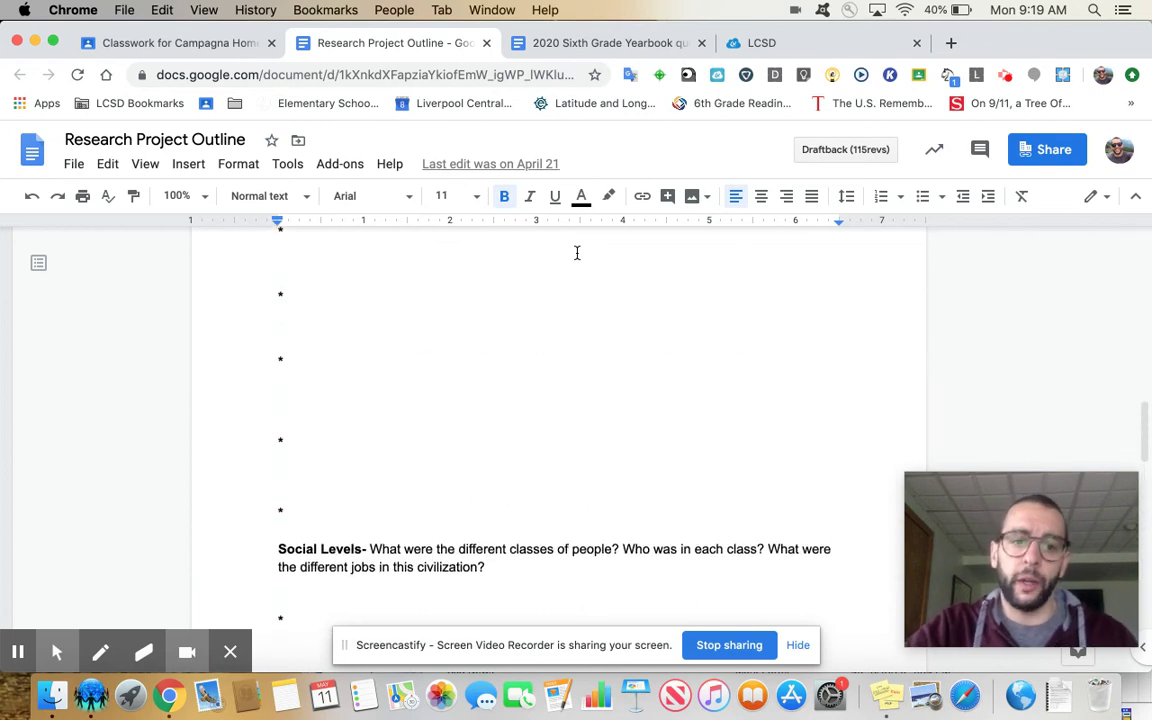
{"action": "scroll", "coordinate": [577, 252], "scroll_direction": "up", "scroll_amount": 2}
{"action": "scroll", "coordinate": [577, 252], "scroll_direction": "down", "scroll_amount": 8}
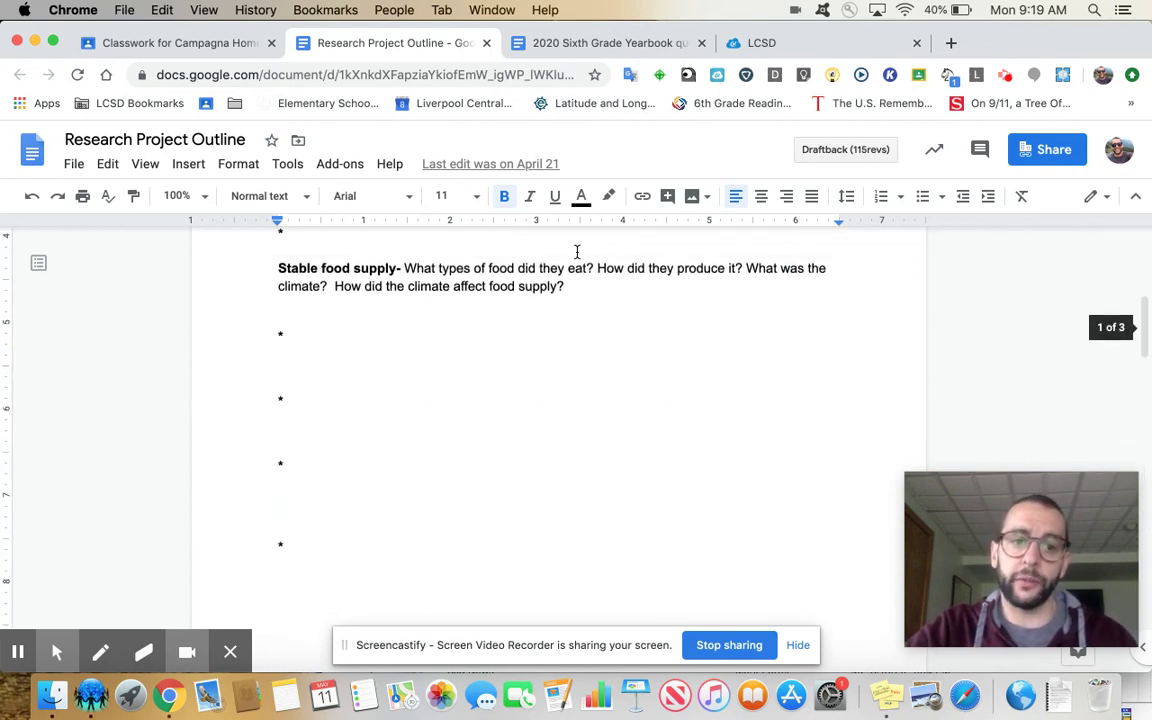
{"action": "scroll", "coordinate": [577, 252], "scroll_direction": "up", "scroll_amount": 1}
{"action": "scroll", "coordinate": [577, 252], "scroll_direction": "up", "scroll_amount": 3}
{"action": "scroll", "coordinate": [577, 252], "scroll_direction": "down", "scroll_amount": 1}
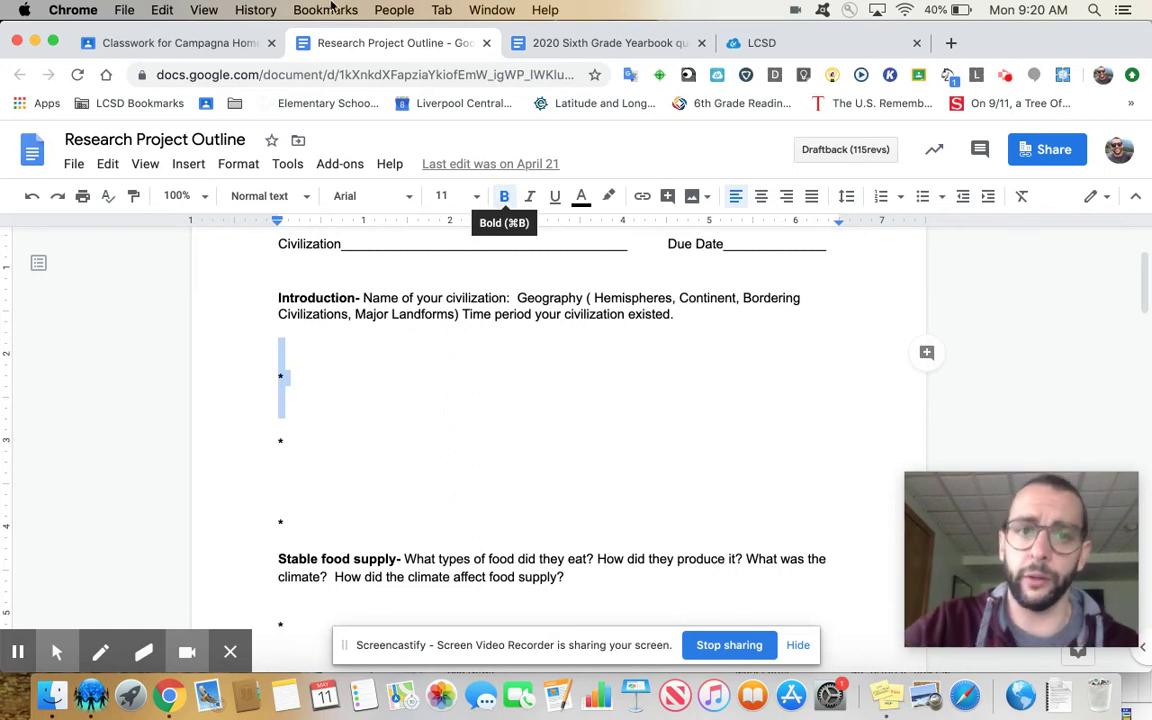
Step: Return to the Google Classroom assignment and read its note-taking tips on sources, due date and the online encyclopedia requirement
{"action": "left_click", "coordinate": [180, 44]}
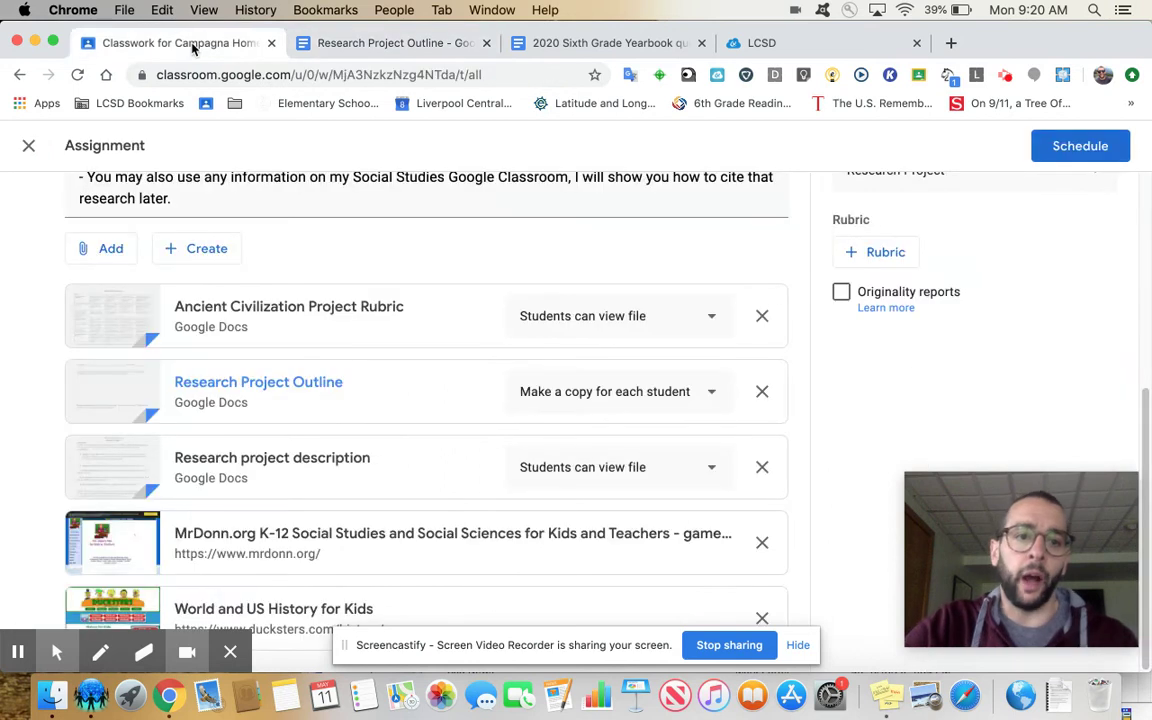
{"action": "scroll", "coordinate": [473, 303], "scroll_direction": "up", "scroll_amount": 5}
{"action": "scroll", "coordinate": [473, 301], "scroll_direction": "down", "scroll_amount": 1}
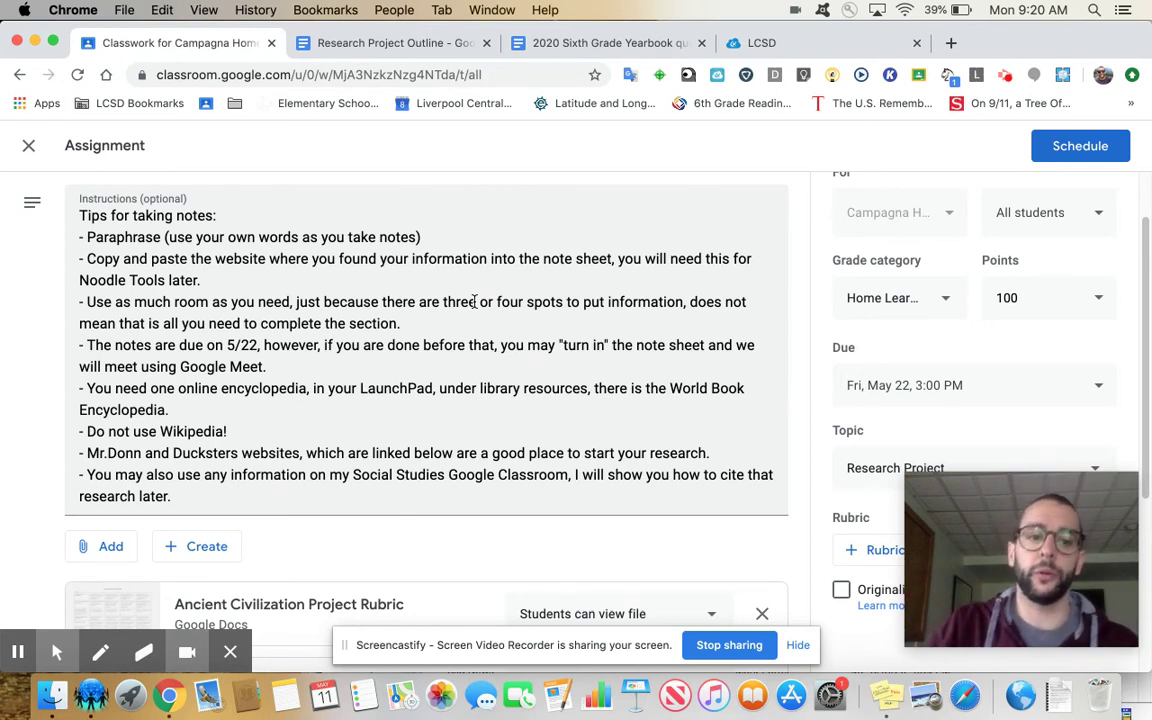
{"action": "scroll", "coordinate": [474, 301], "scroll_direction": "down", "scroll_amount": 2}
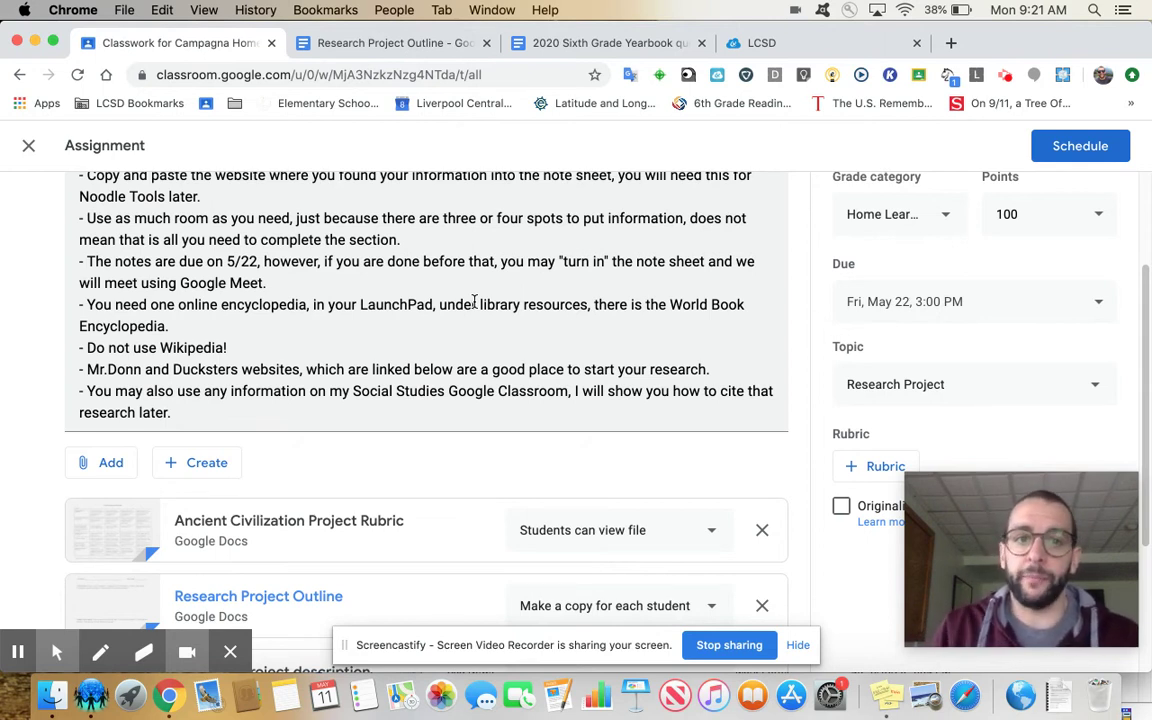
Step: Switch to the LCSD LaunchPad, close the stray Liverpool school district page, and open World Book Online from the Library Resources folder
{"action": "left_click", "coordinate": [757, 47]}
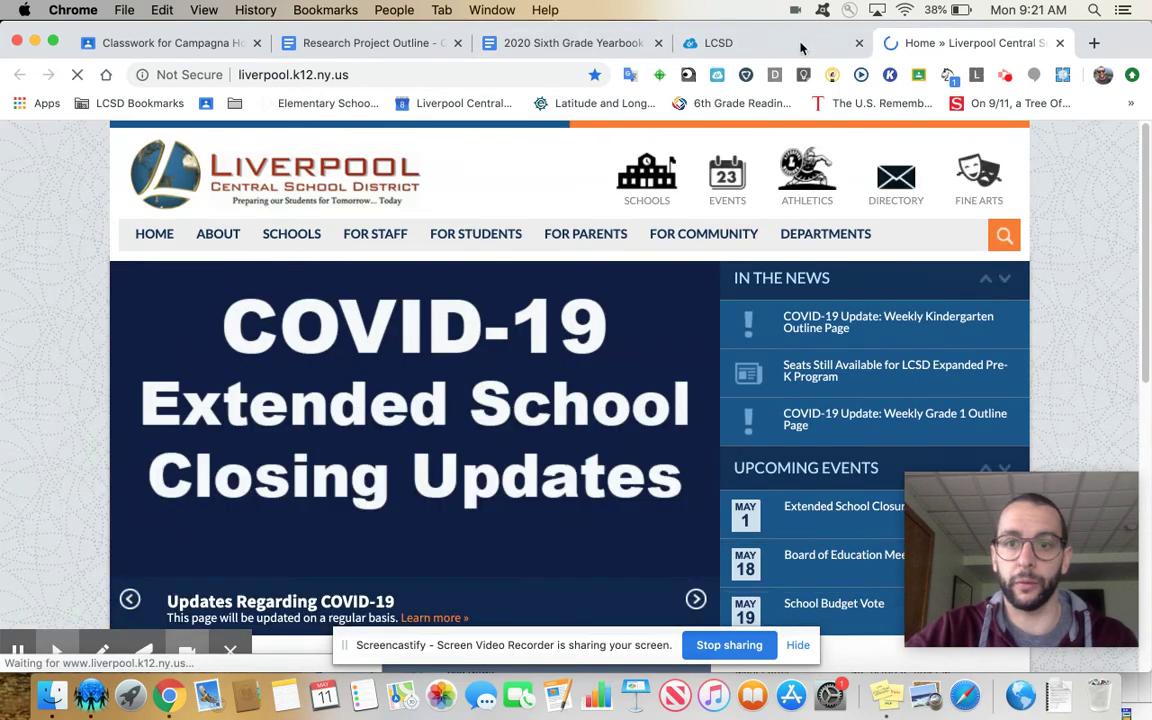
{"action": "key", "text": "super+w"}
{"action": "scroll", "coordinate": [900, 290], "scroll_direction": "down", "scroll_amount": 3}
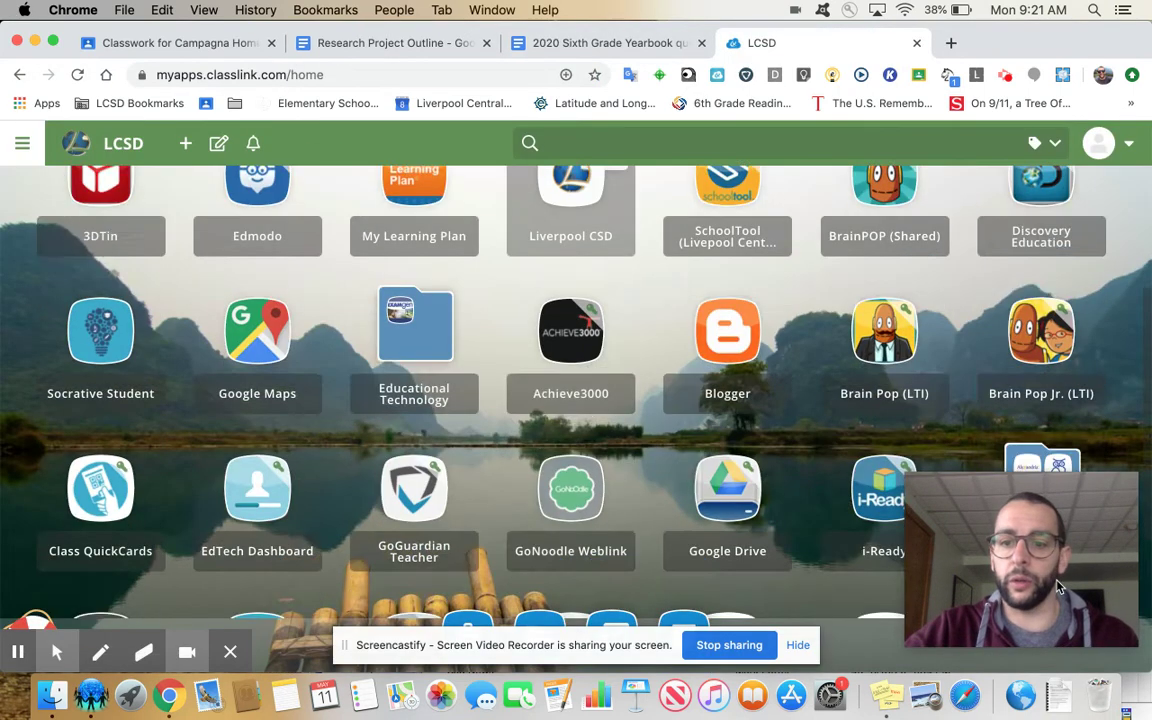
{"action": "scroll", "coordinate": [963, 332], "scroll_direction": "down", "scroll_amount": 1}
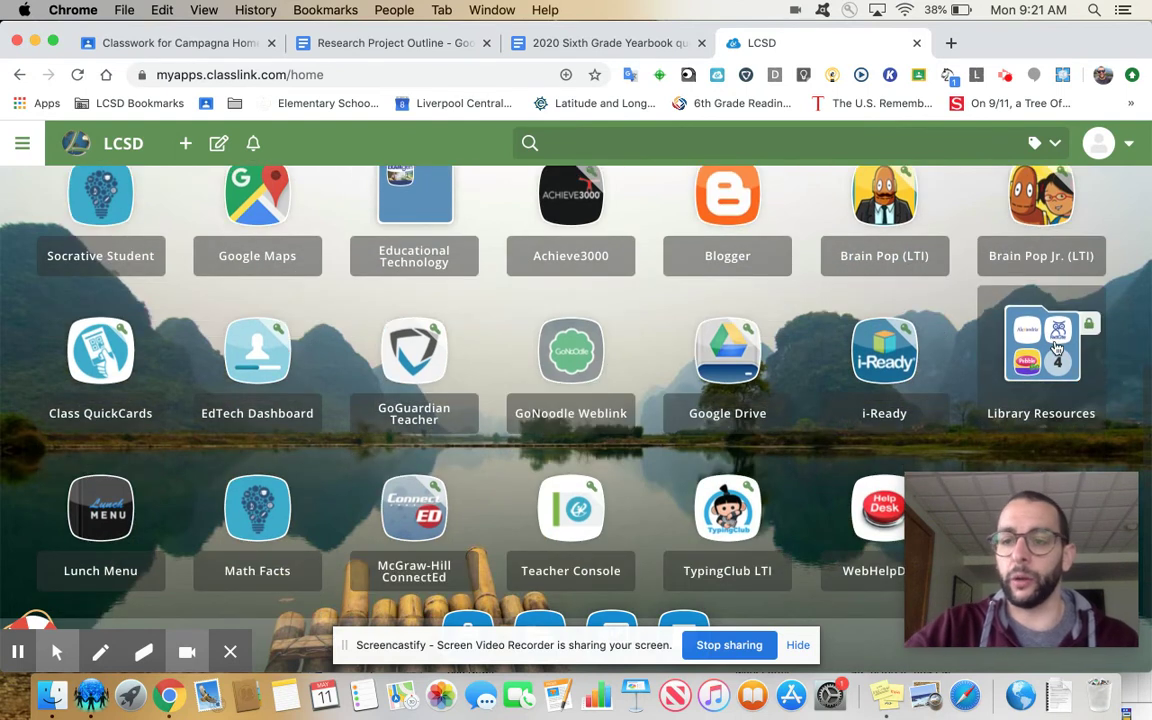
{"action": "left_click", "coordinate": [1057, 345]}
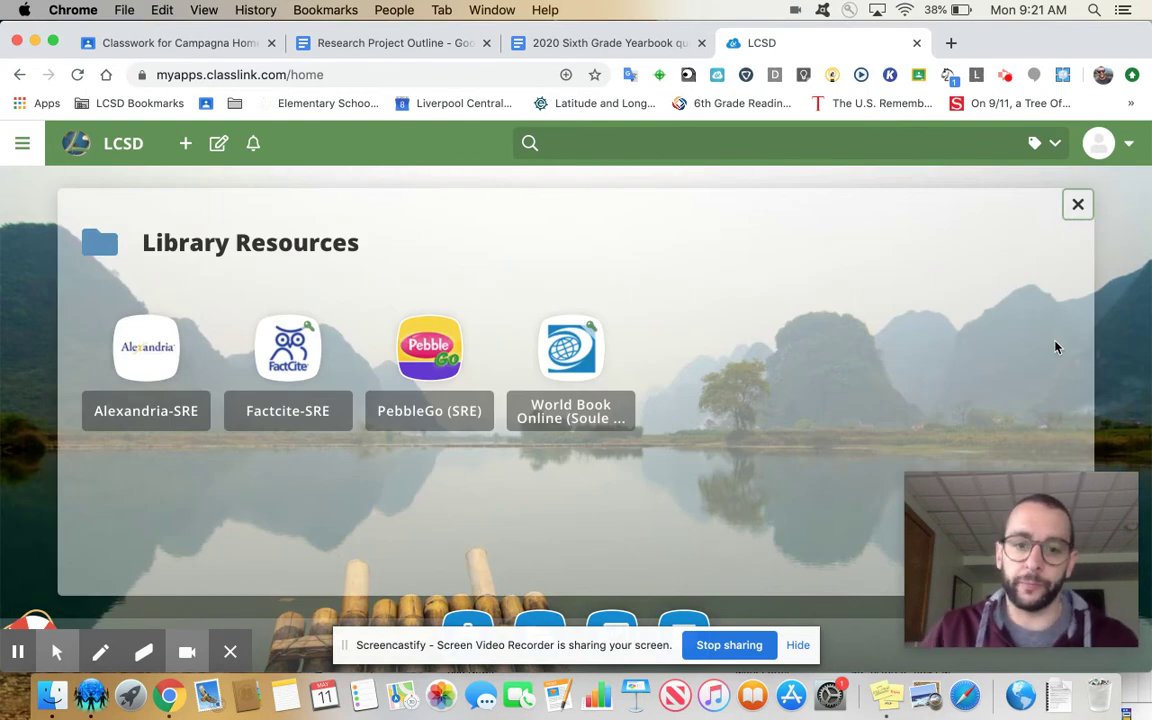
{"action": "left_click", "coordinate": [568, 352]}
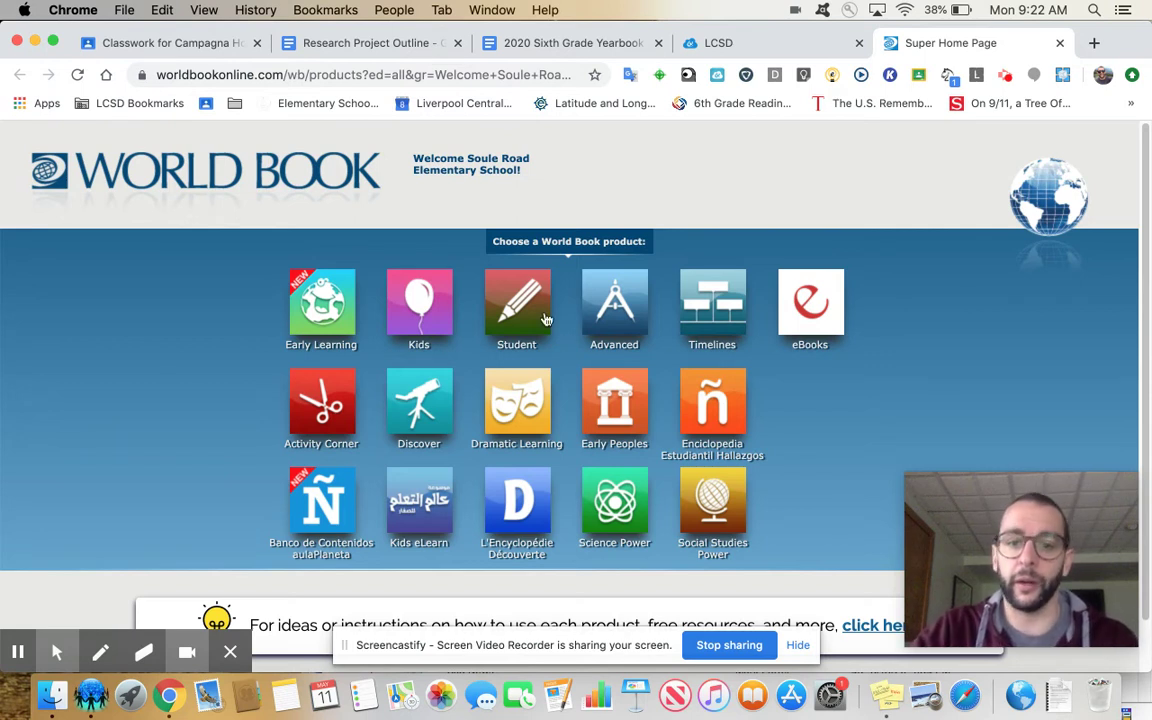
Step: Open World Book Student, search it for "ancient rome", and look over the encyclopedia article results
{"action": "left_click", "coordinate": [546, 319]}
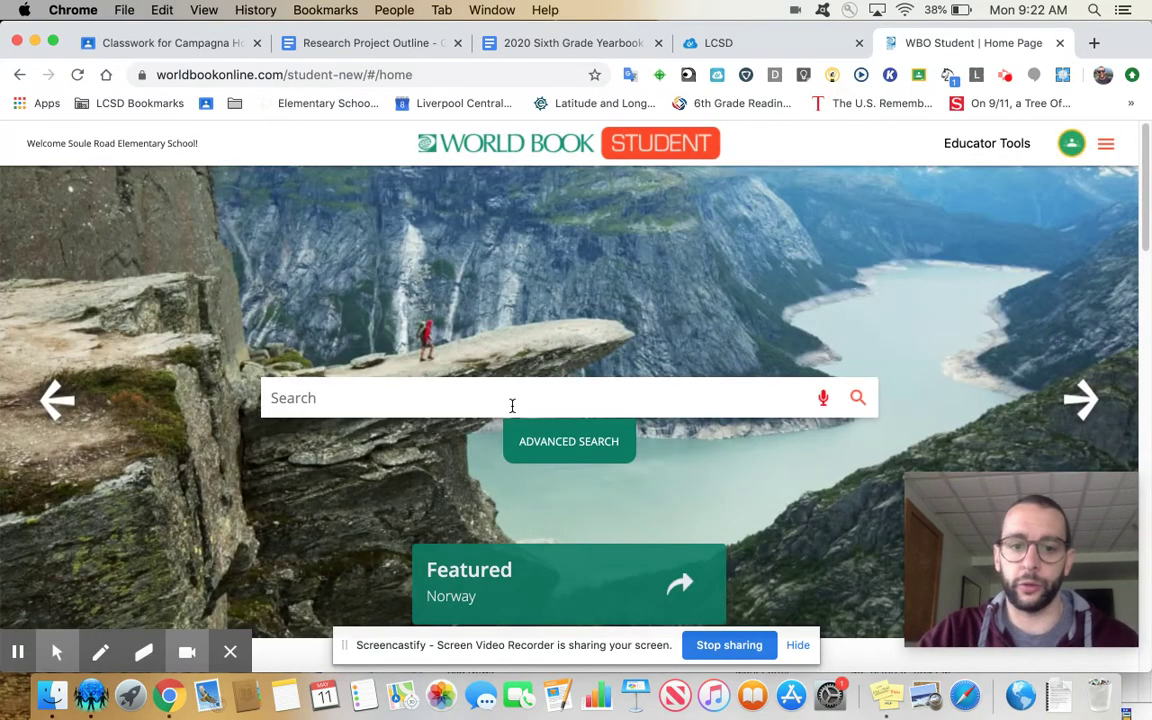
{"action": "left_click", "coordinate": [512, 405]}
{"action": "type", "text": "ancient ro"}
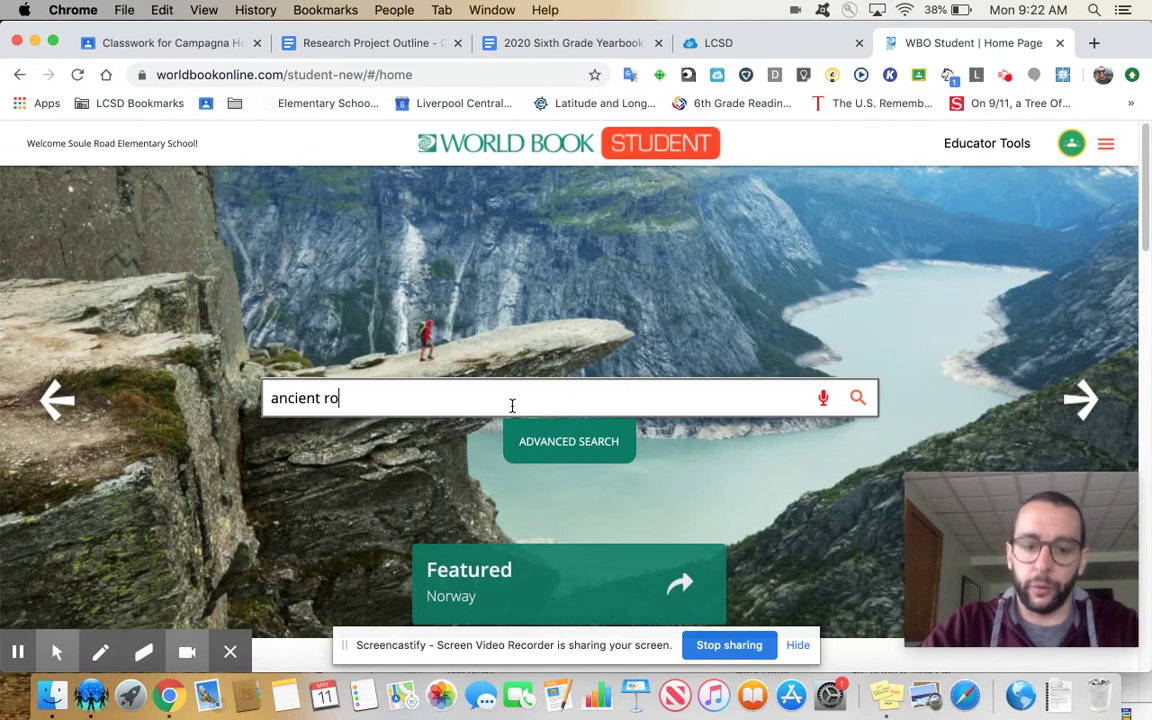
{"action": "type", "text": "me"}
{"action": "key", "text": "Return"}
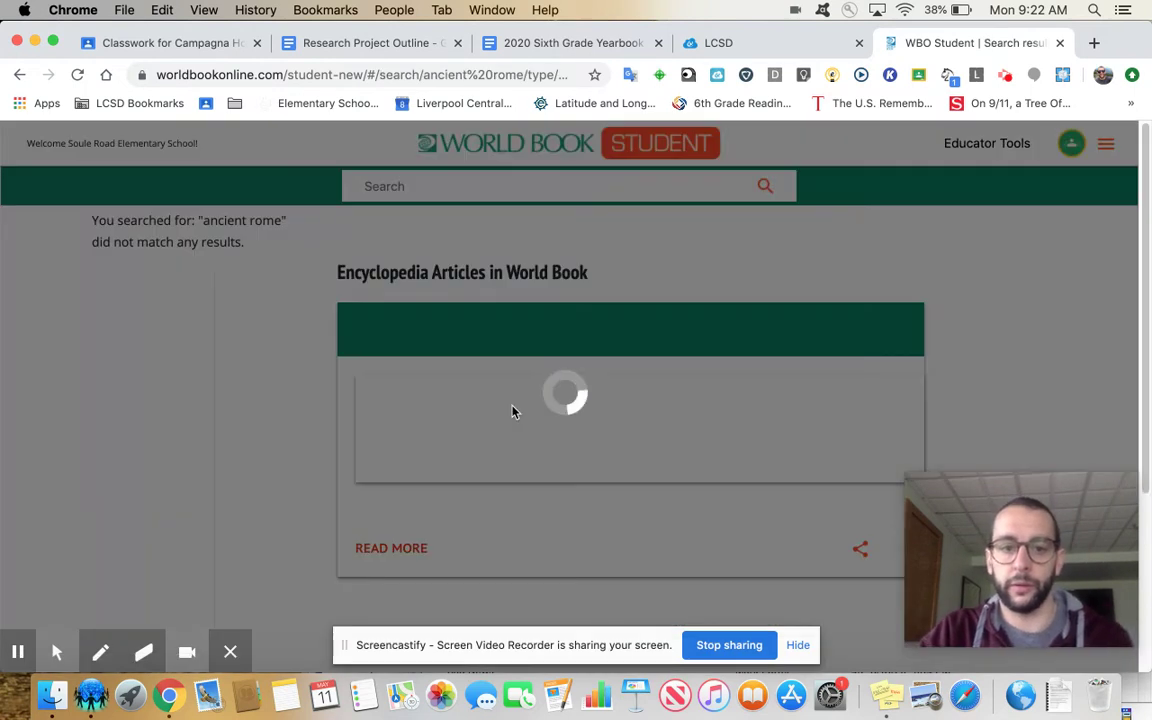
{"action": "scroll", "coordinate": [953, 264], "scroll_direction": "down", "scroll_amount": 3}
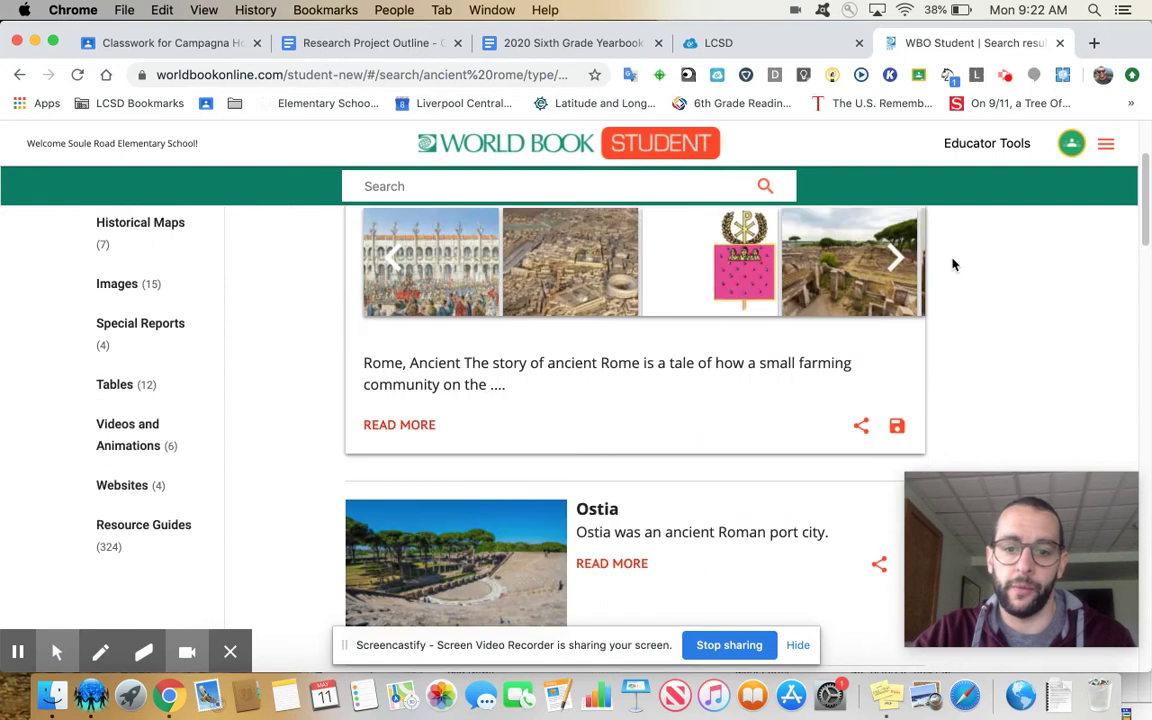
Step: Browse further down the "ancient rome" encyclopedia results for related articles, and return to the main Rome, Ancient entry
{"action": "scroll", "coordinate": [953, 264], "scroll_direction": "down", "scroll_amount": 8}
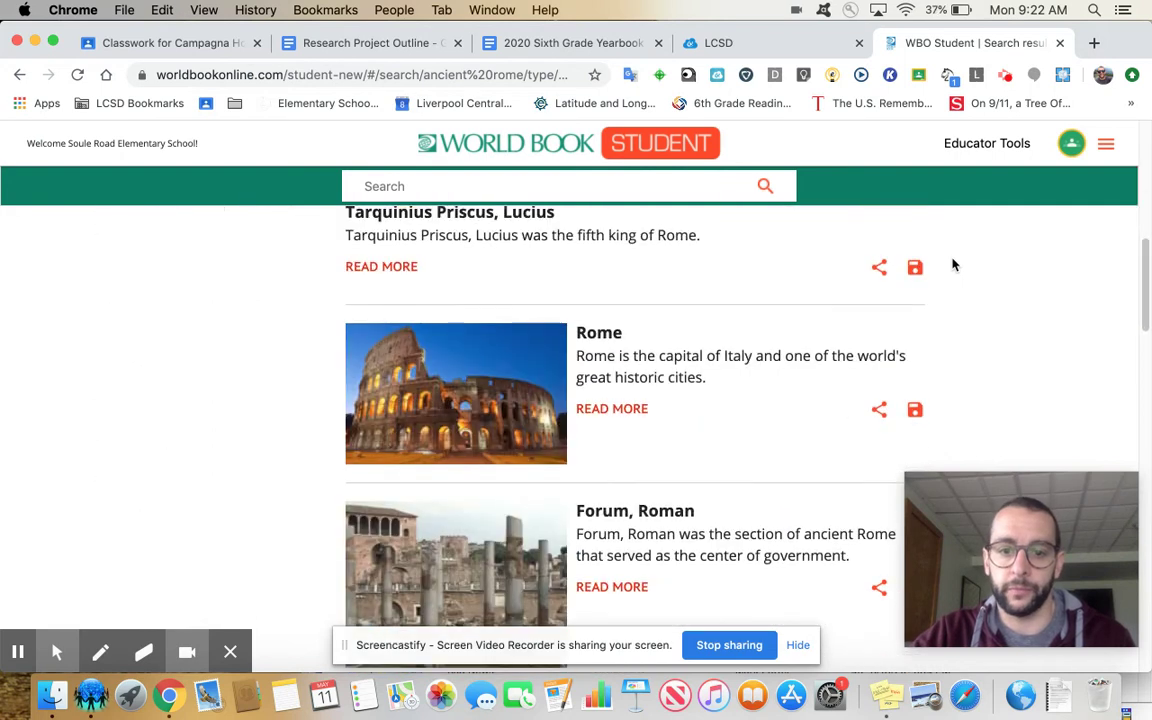
{"action": "scroll", "coordinate": [953, 264], "scroll_direction": "down", "scroll_amount": 8}
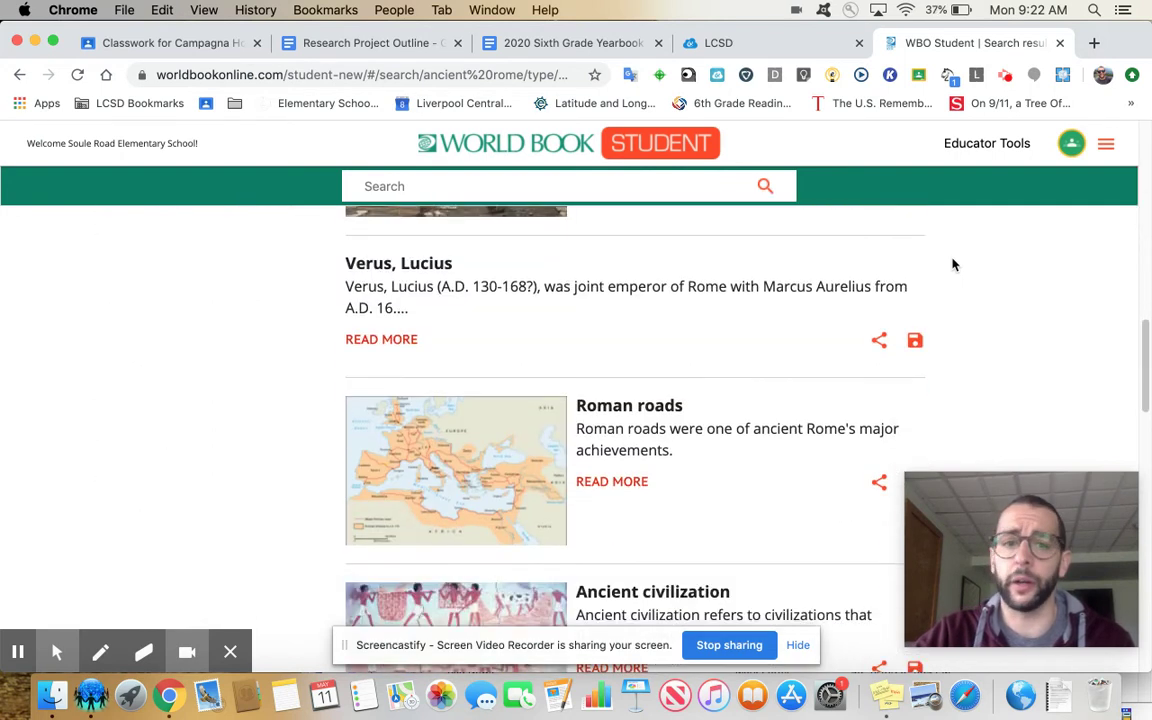
{"action": "scroll", "coordinate": [953, 264], "scroll_direction": "up", "scroll_amount": 20}
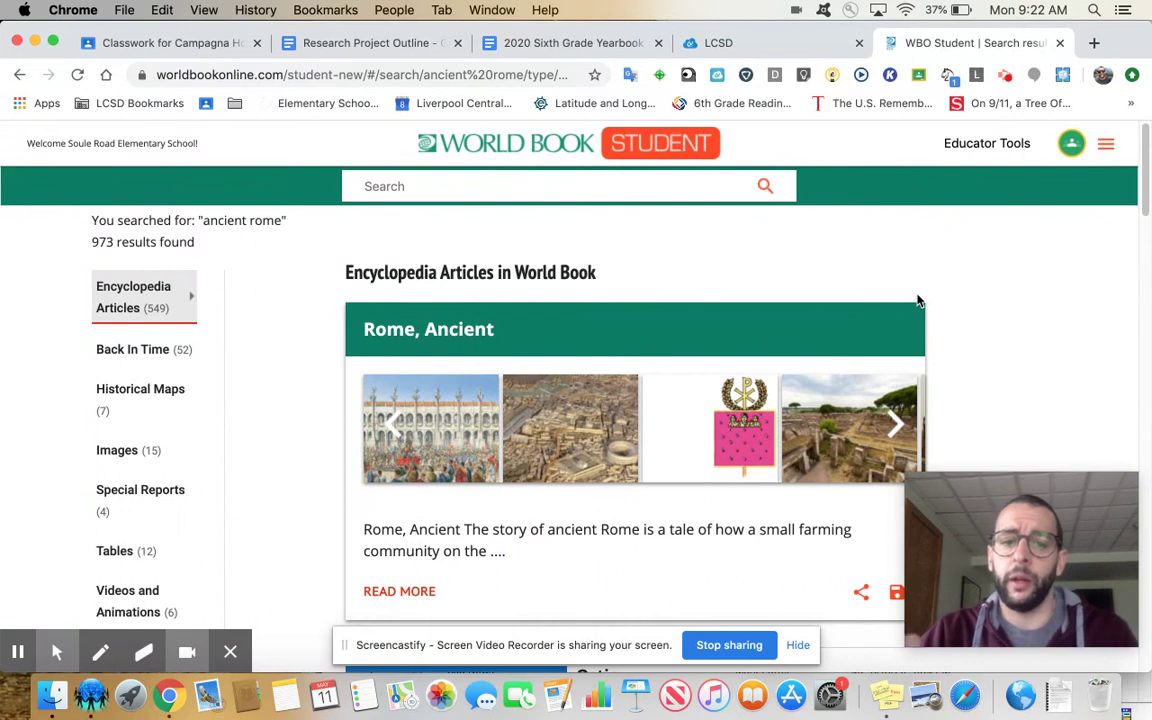
Step: Revisit the Classroom assignment, glance at the LaunchPad's Library Resources, and review the assignment's source rules and attached files and website links
{"action": "left_click", "coordinate": [170, 44]}
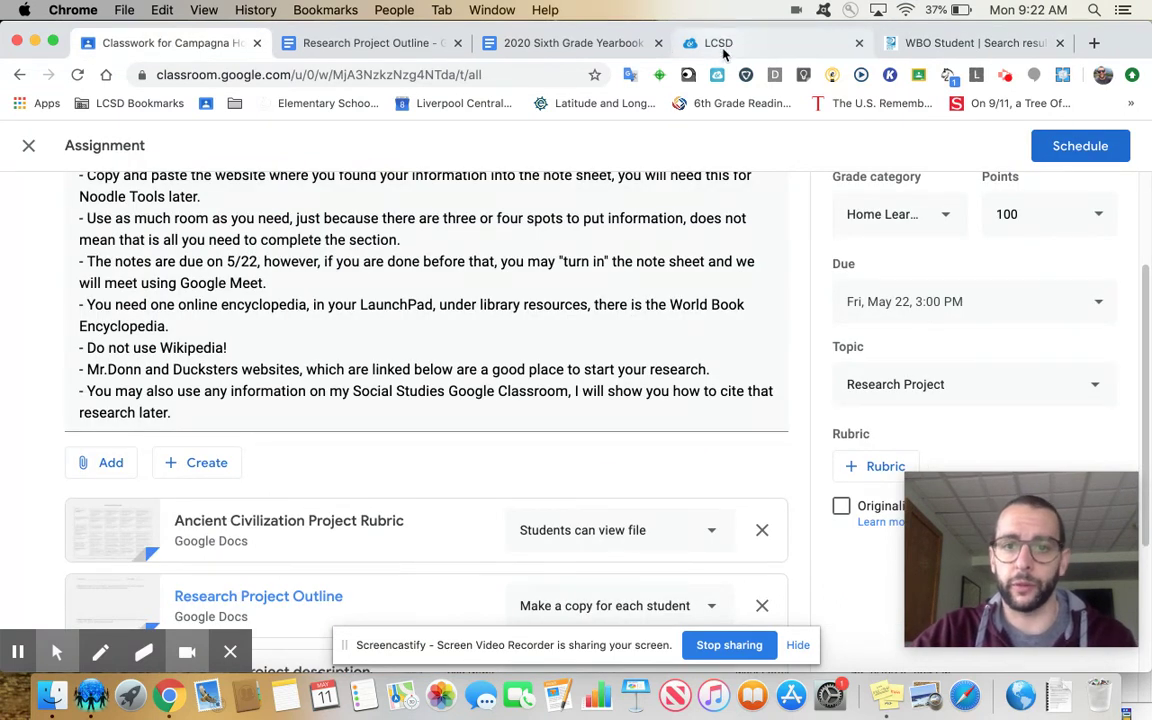
{"action": "left_click", "coordinate": [690, 43]}
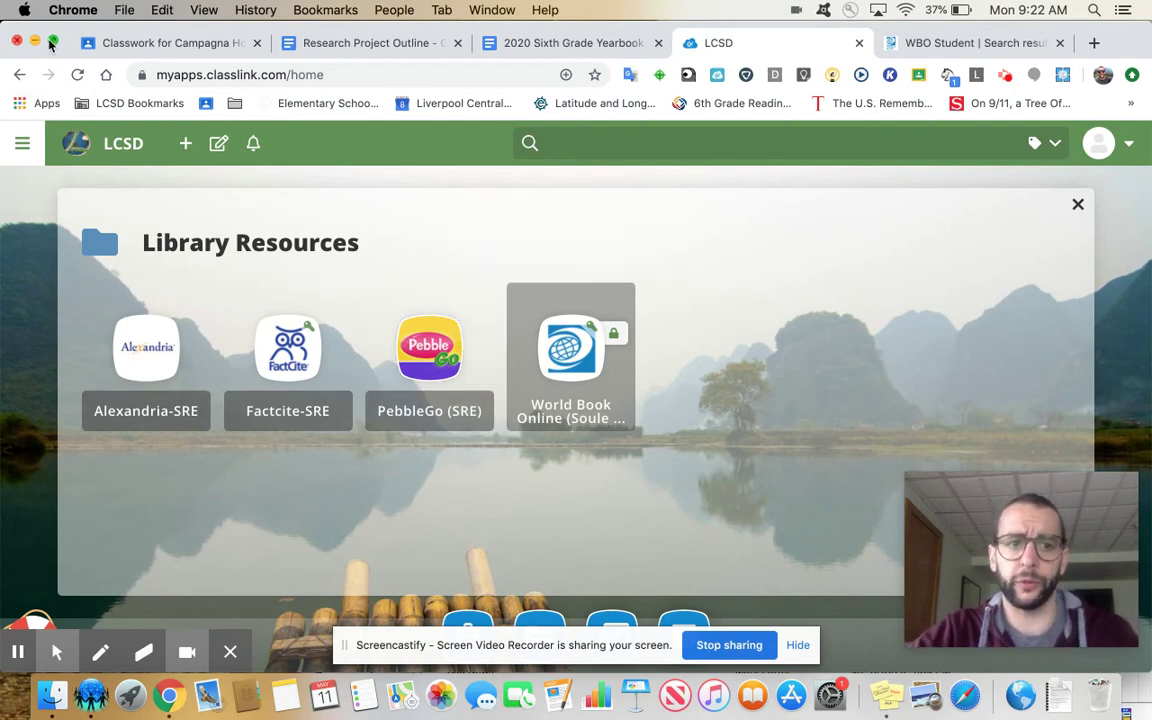
{"action": "left_click", "coordinate": [155, 43]}
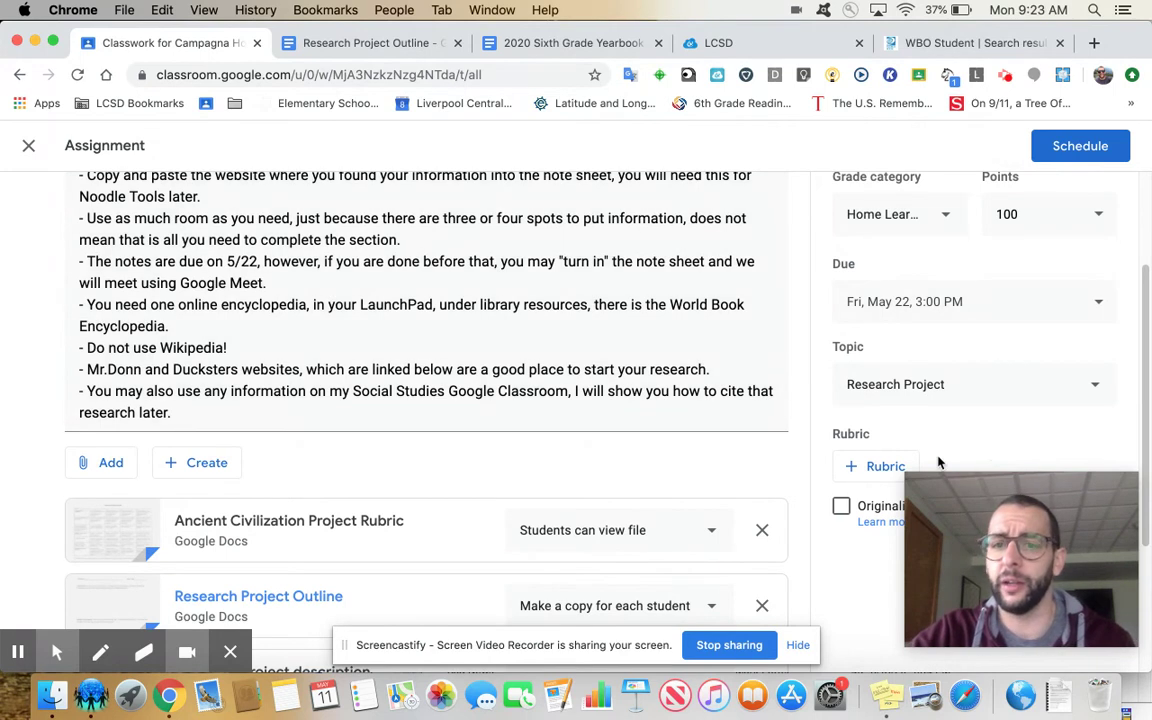
{"action": "scroll", "coordinate": [938, 462], "scroll_direction": "up", "scroll_amount": 2}
{"action": "scroll", "coordinate": [938, 462], "scroll_direction": "down", "scroll_amount": 6}
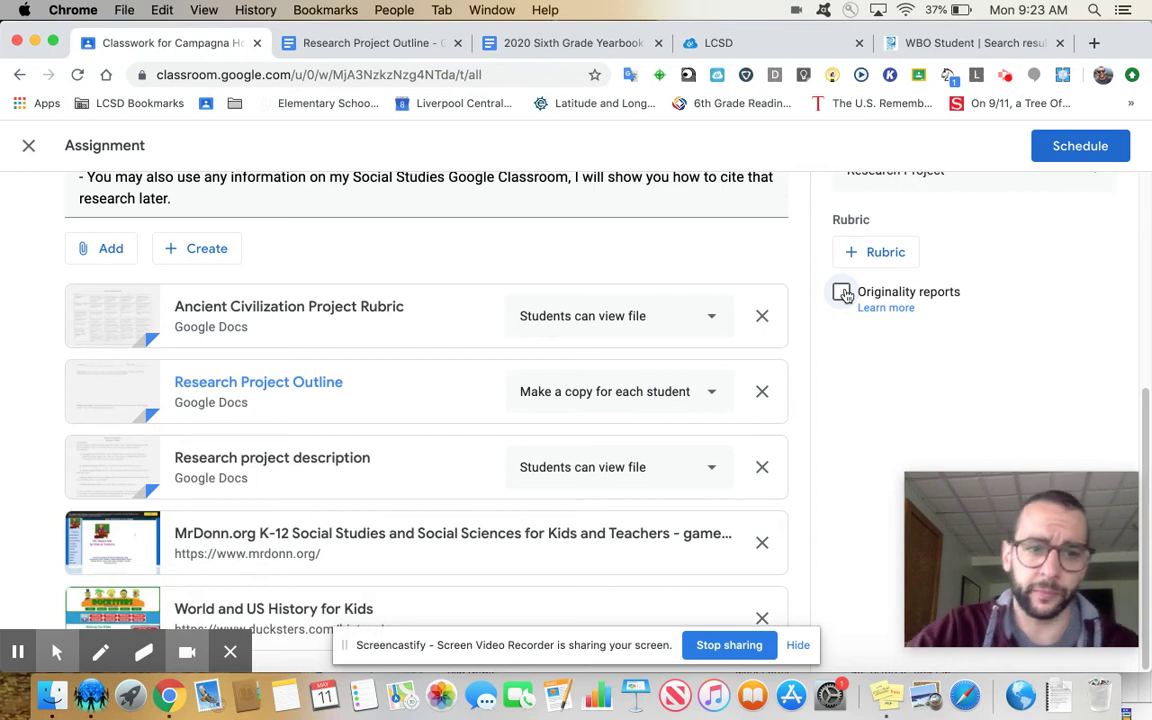
{"action": "scroll", "coordinate": [843, 293], "scroll_direction": "up", "scroll_amount": 3}
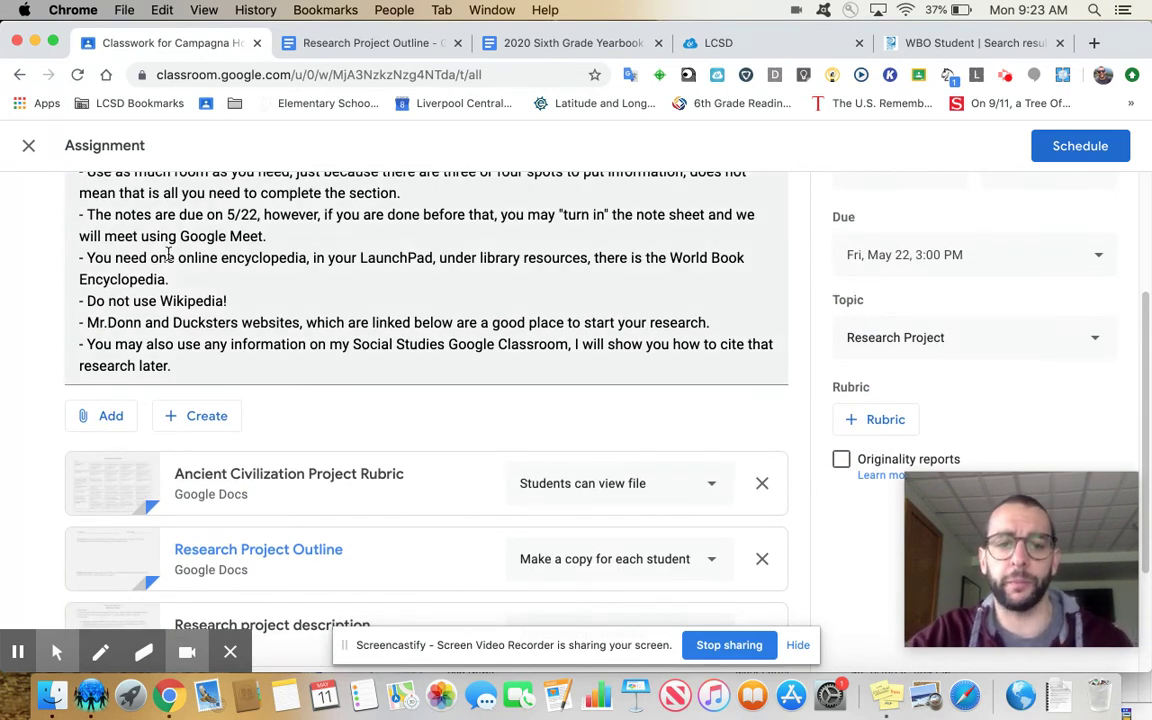
{"action": "scroll", "coordinate": [168, 256], "scroll_direction": "down", "scroll_amount": 3}
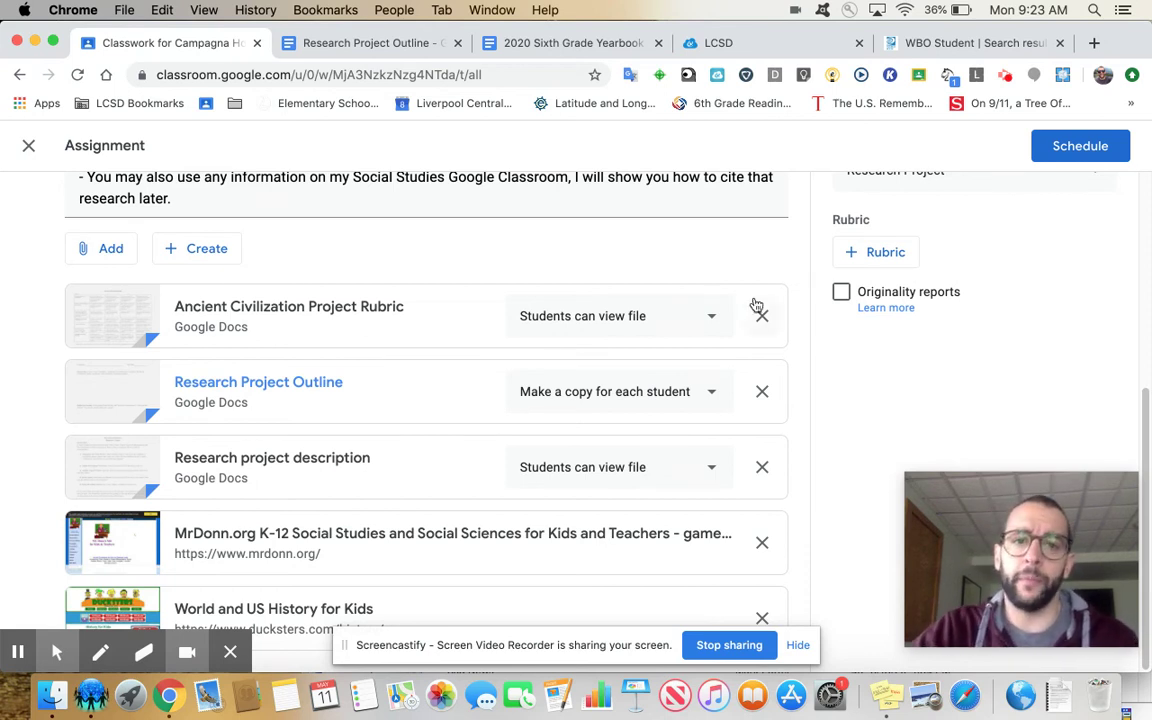
Step: Load classroom.google.com in a new browser tab and open the Social Studies Orange Block class
{"action": "left_click", "coordinate": [1094, 43]}
{"action": "left_click", "coordinate": [1094, 43]}
{"action": "type", "text": "c"}
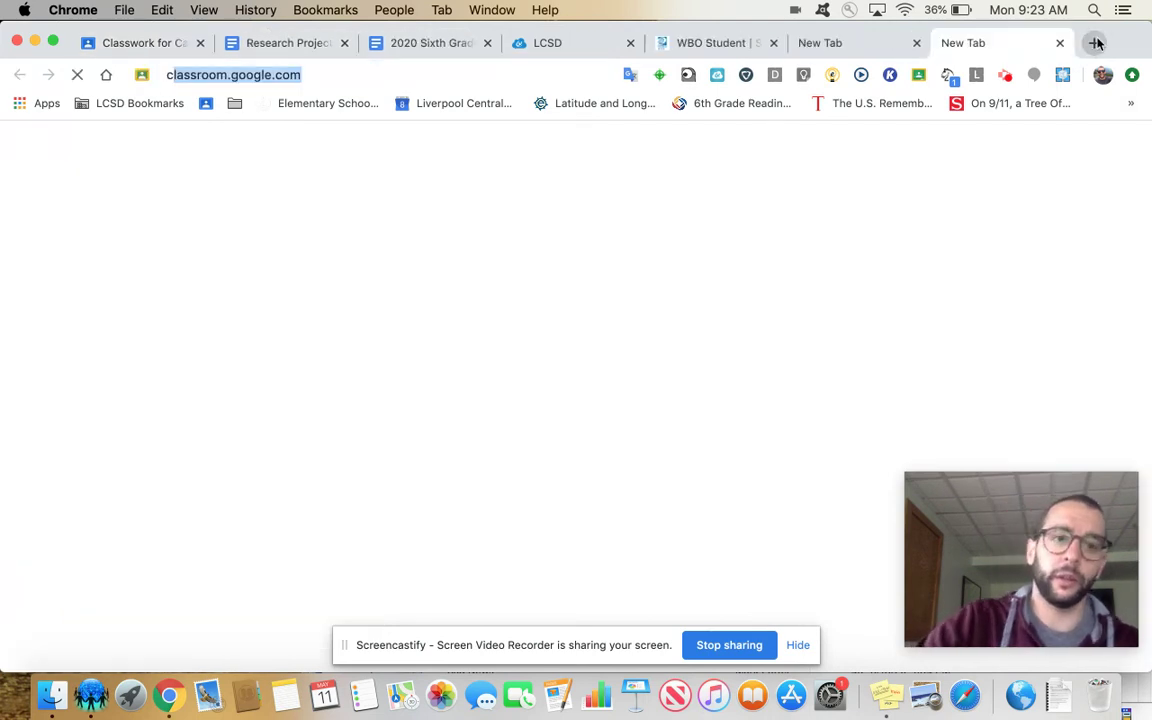
{"action": "key", "text": "Return"}
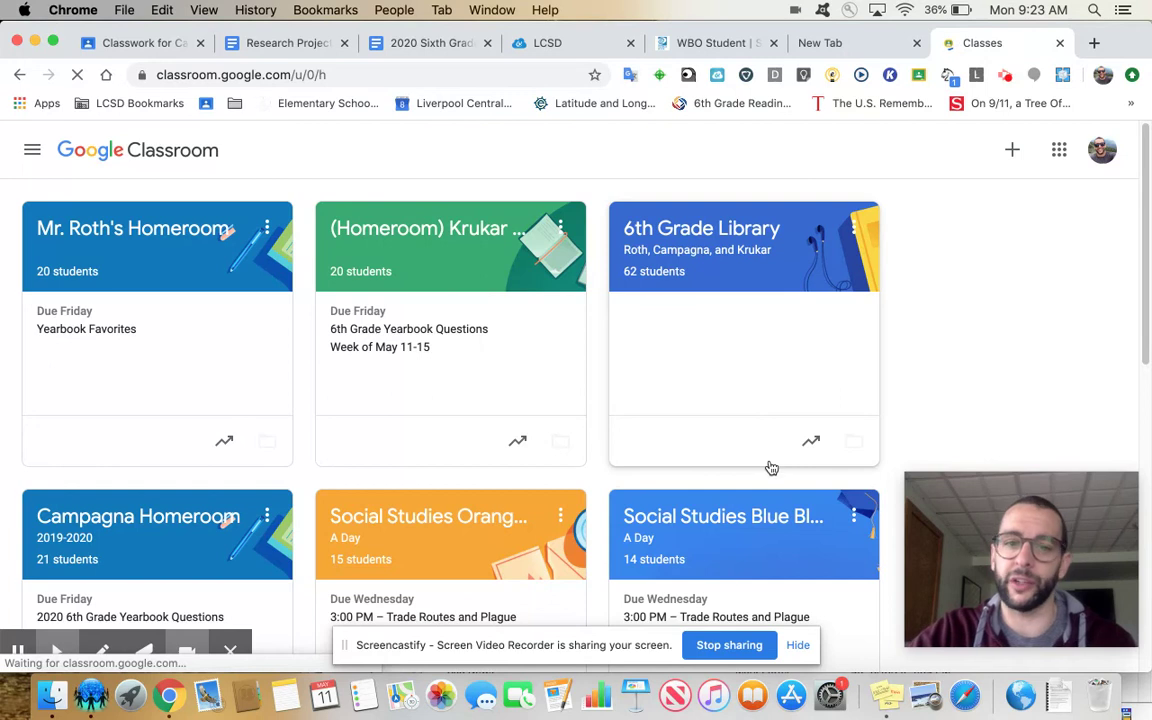
{"action": "scroll", "coordinate": [769, 466], "scroll_direction": "down", "scroll_amount": 3}
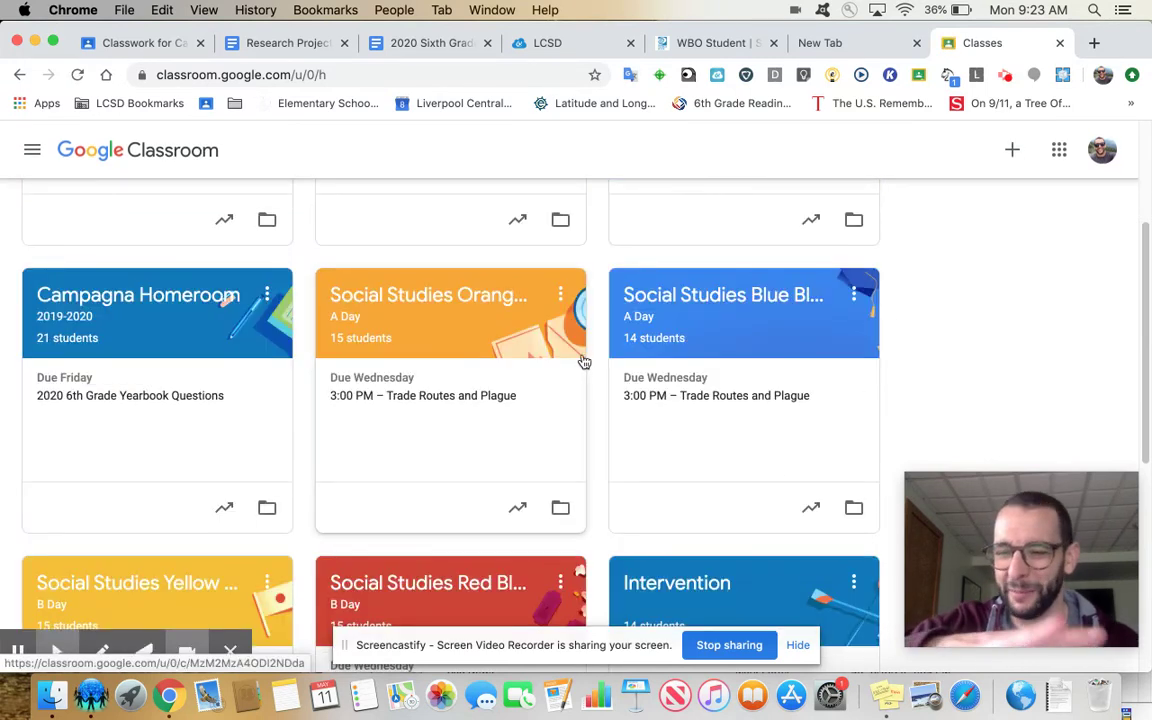
{"action": "left_click", "coordinate": [440, 292]}
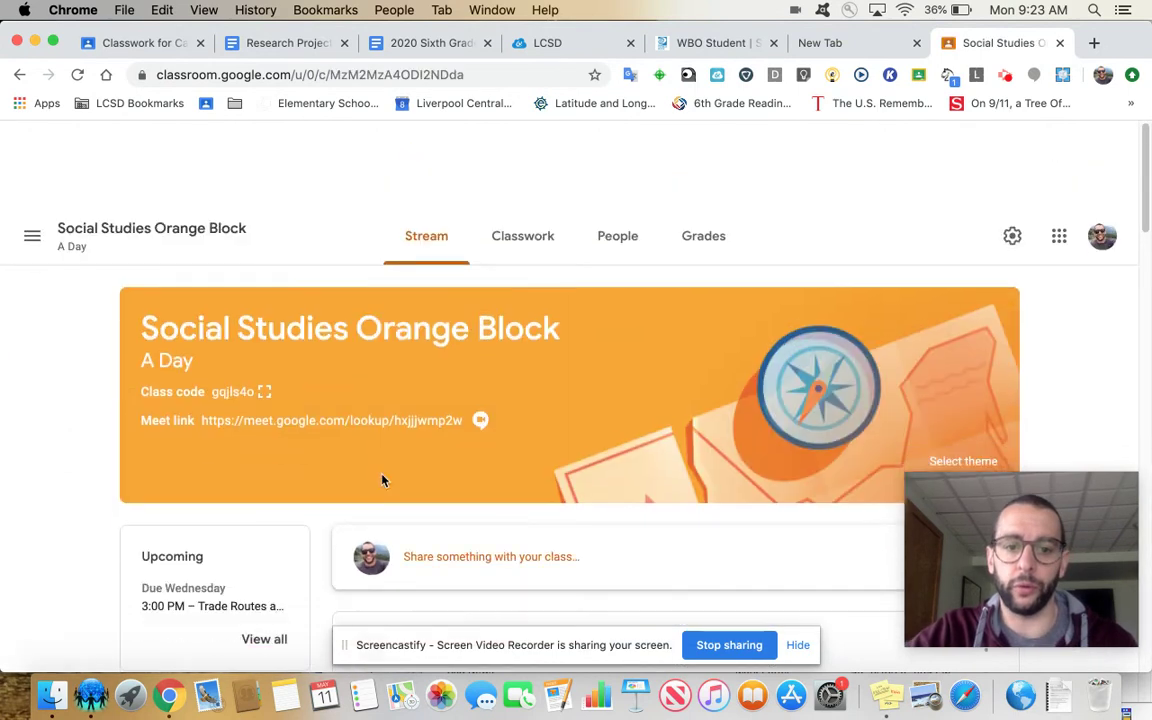
Step: Look back through the Social Studies Orange Block stream for older posts with ancient civilization materials
{"action": "scroll", "coordinate": [381, 481], "scroll_direction": "down", "scroll_amount": 15}
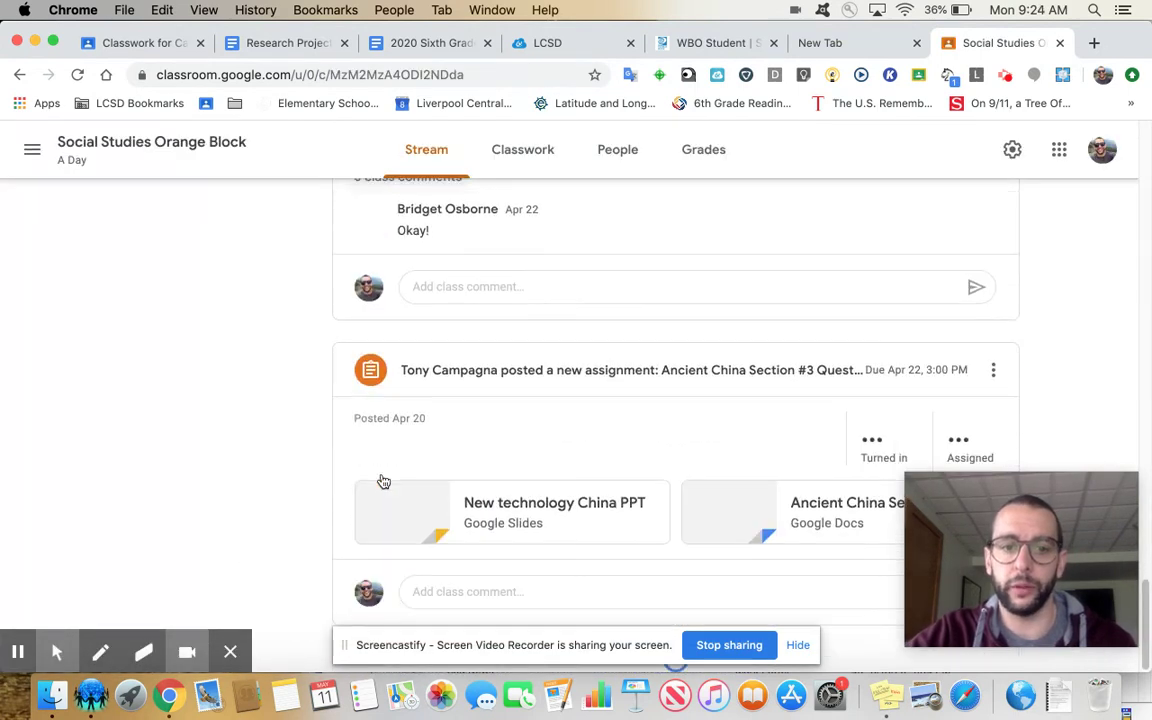
{"action": "scroll", "coordinate": [381, 481], "scroll_direction": "down", "scroll_amount": 10}
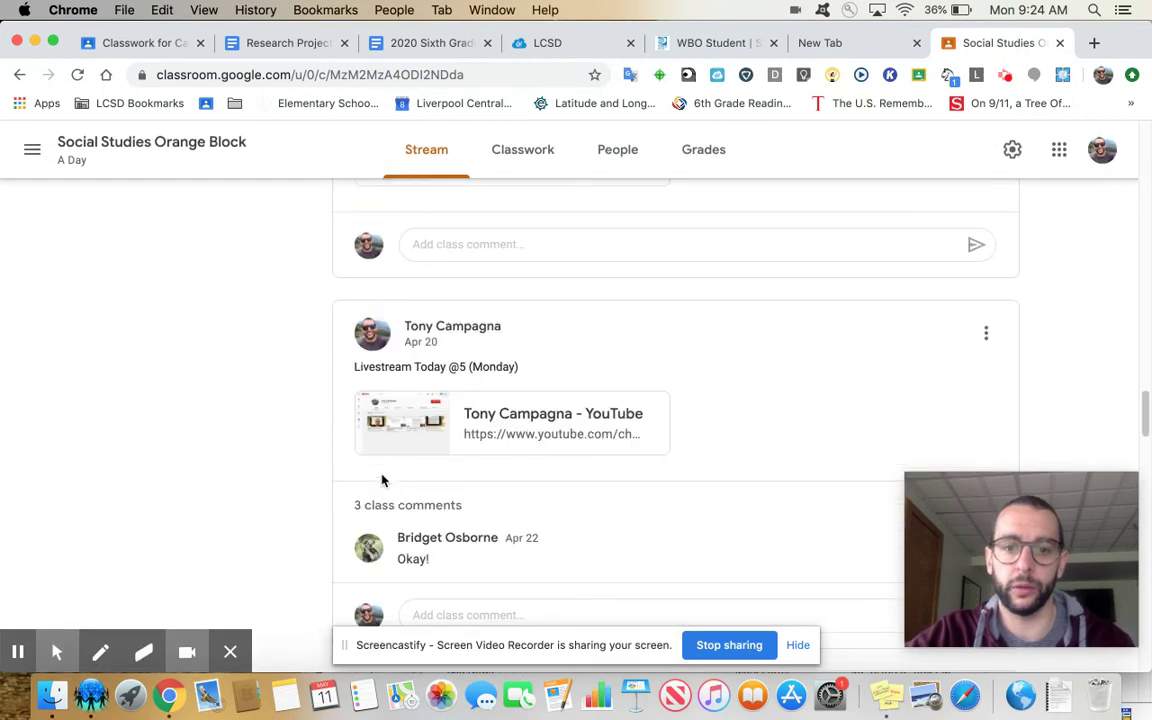
{"action": "scroll", "coordinate": [381, 481], "scroll_direction": "down", "scroll_amount": 10}
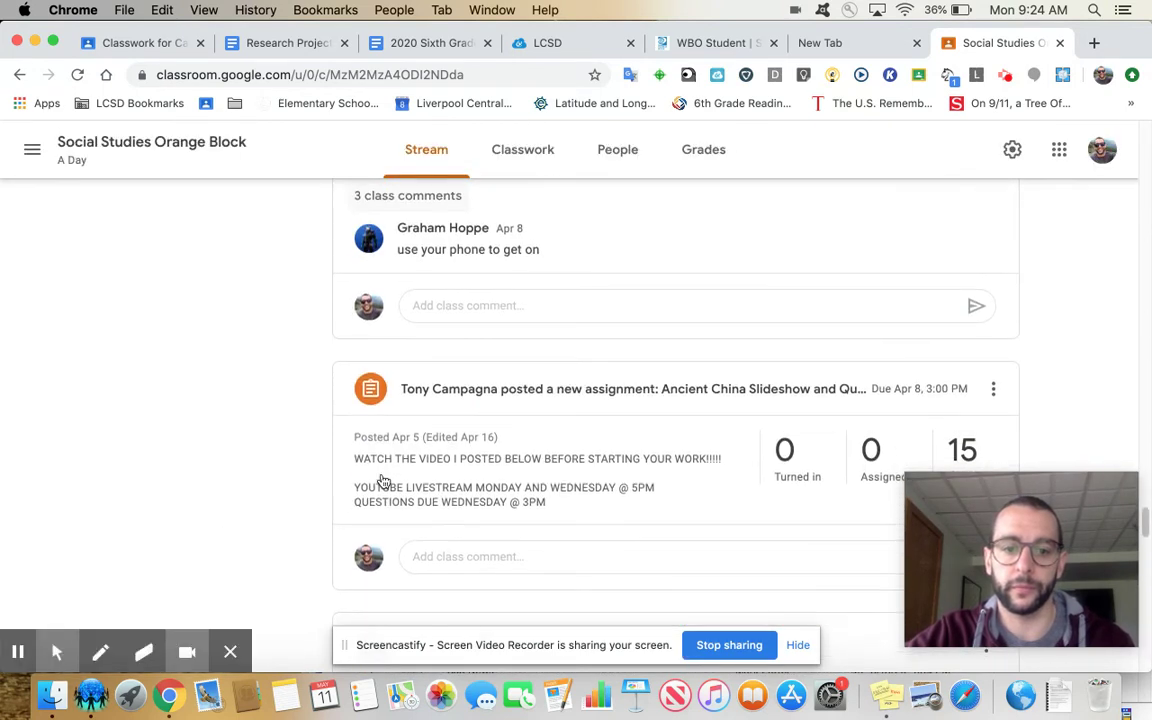
{"action": "scroll", "coordinate": [381, 477], "scroll_direction": "down", "scroll_amount": 10}
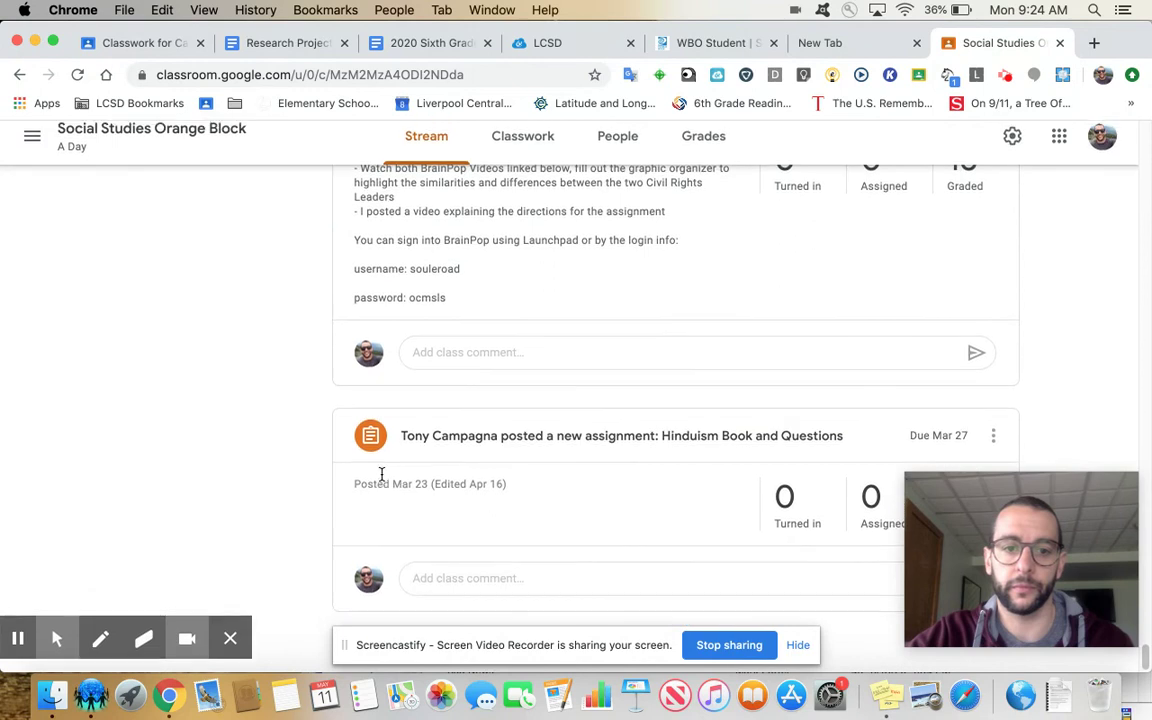
{"action": "scroll", "coordinate": [381, 481], "scroll_direction": "down", "scroll_amount": 10}
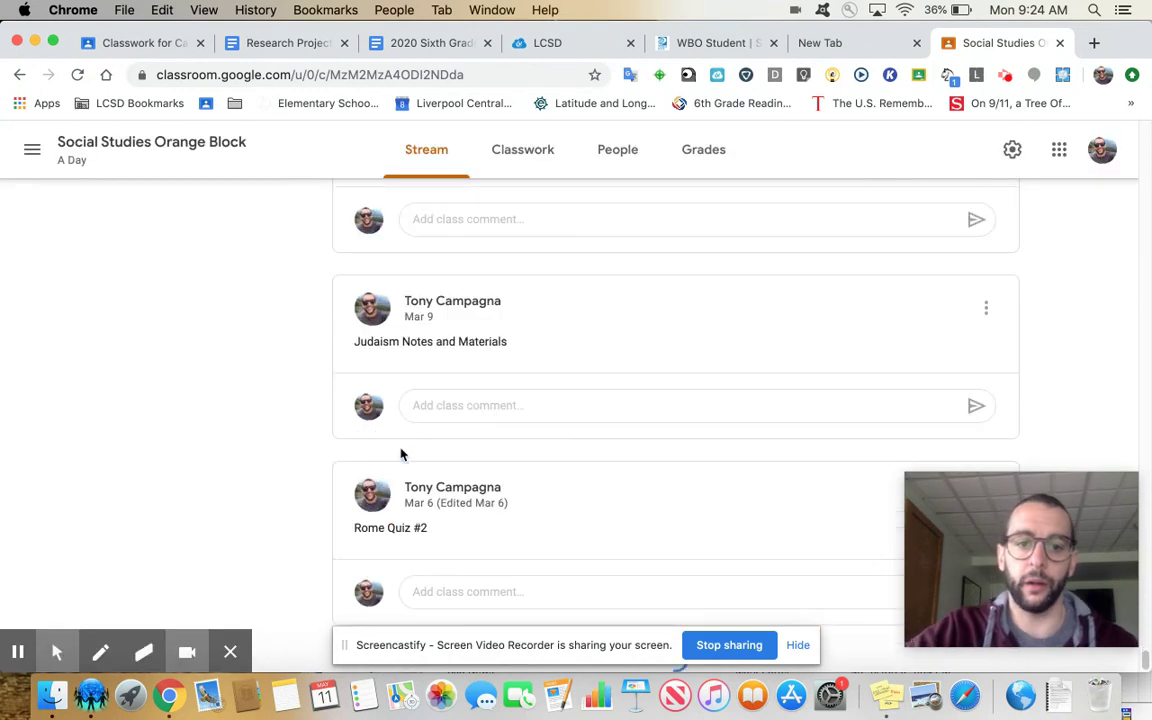
{"action": "scroll", "coordinate": [518, 301], "scroll_direction": "down", "scroll_amount": 10}
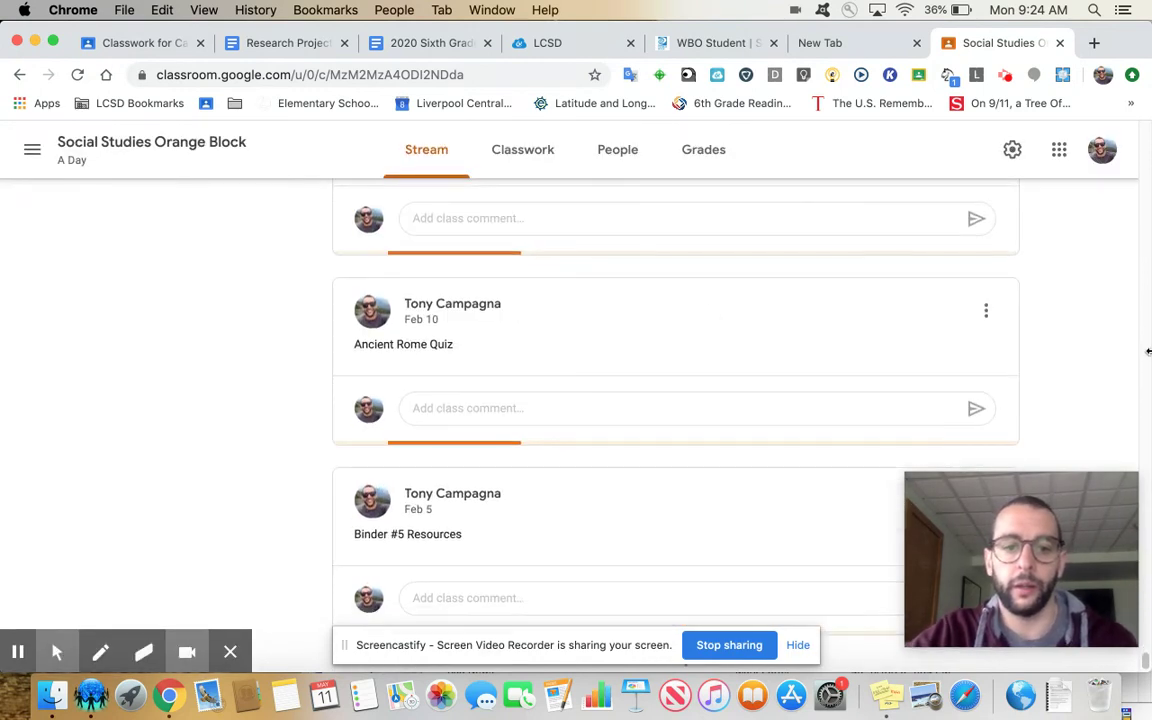
{"action": "scroll", "coordinate": [699, 234], "scroll_direction": "up", "scroll_amount": 2}
{"action": "scroll", "coordinate": [545, 239], "scroll_direction": "up", "scroll_amount": 5}
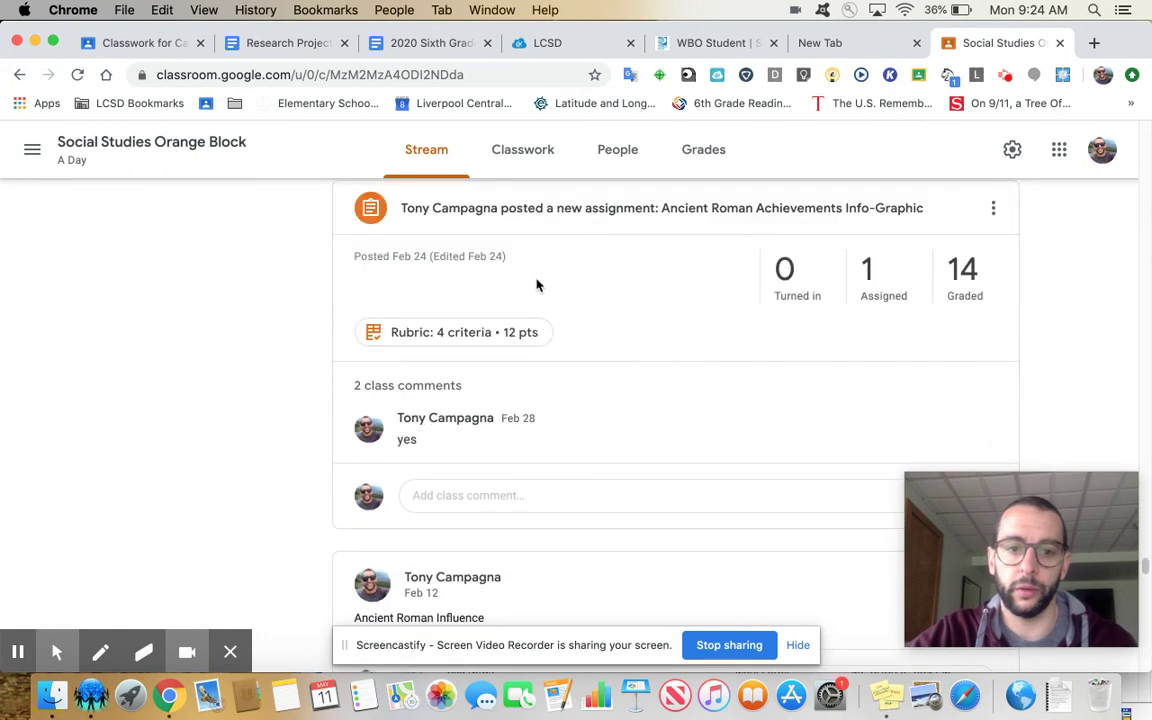
{"action": "scroll", "coordinate": [536, 286], "scroll_direction": "up", "scroll_amount": 6}
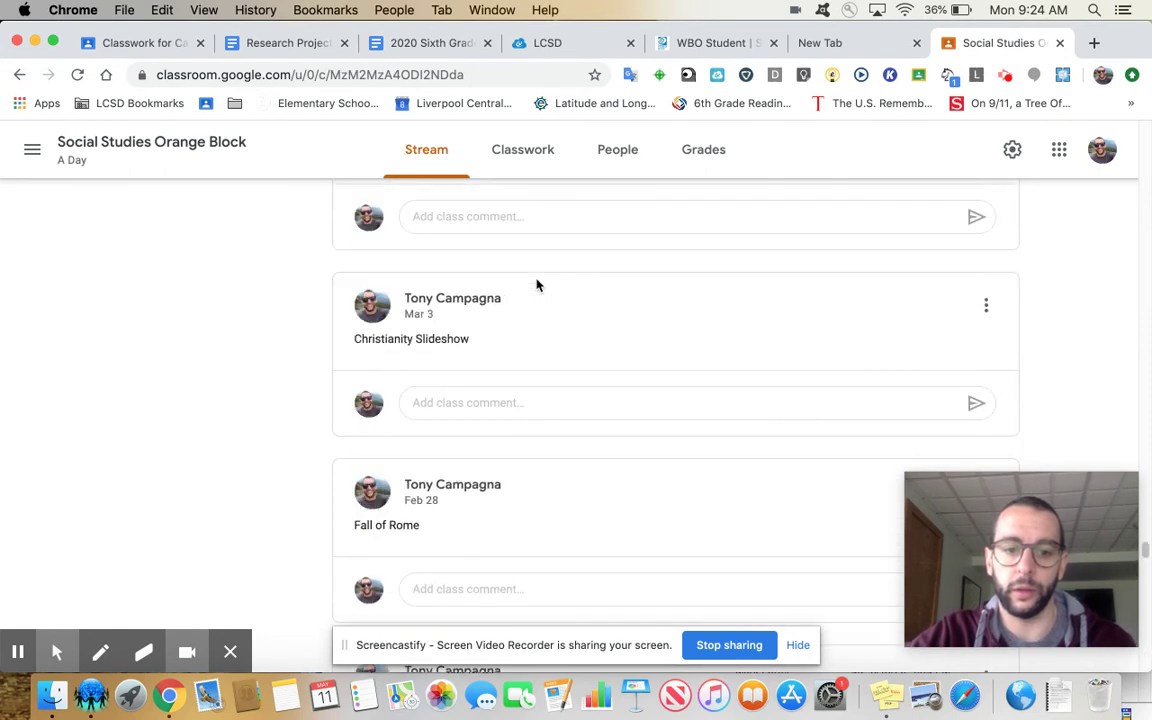
{"action": "scroll", "coordinate": [536, 286], "scroll_direction": "up", "scroll_amount": 6}
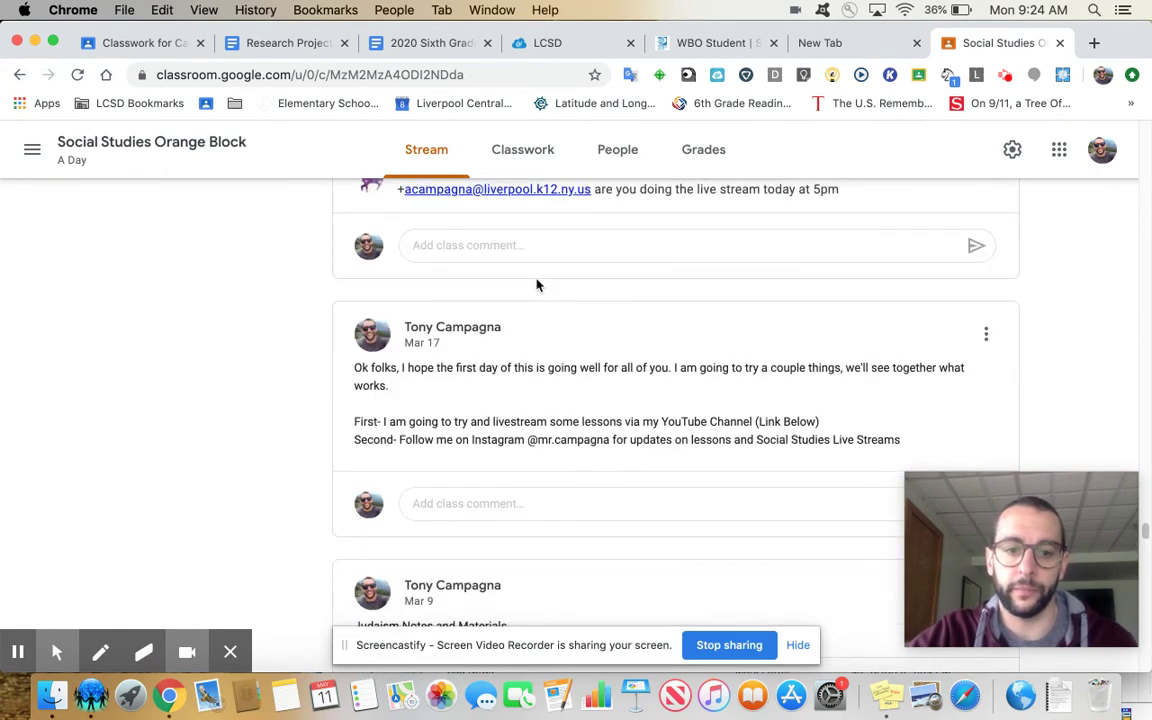
{"action": "scroll", "coordinate": [536, 286], "scroll_direction": "up", "scroll_amount": 12}
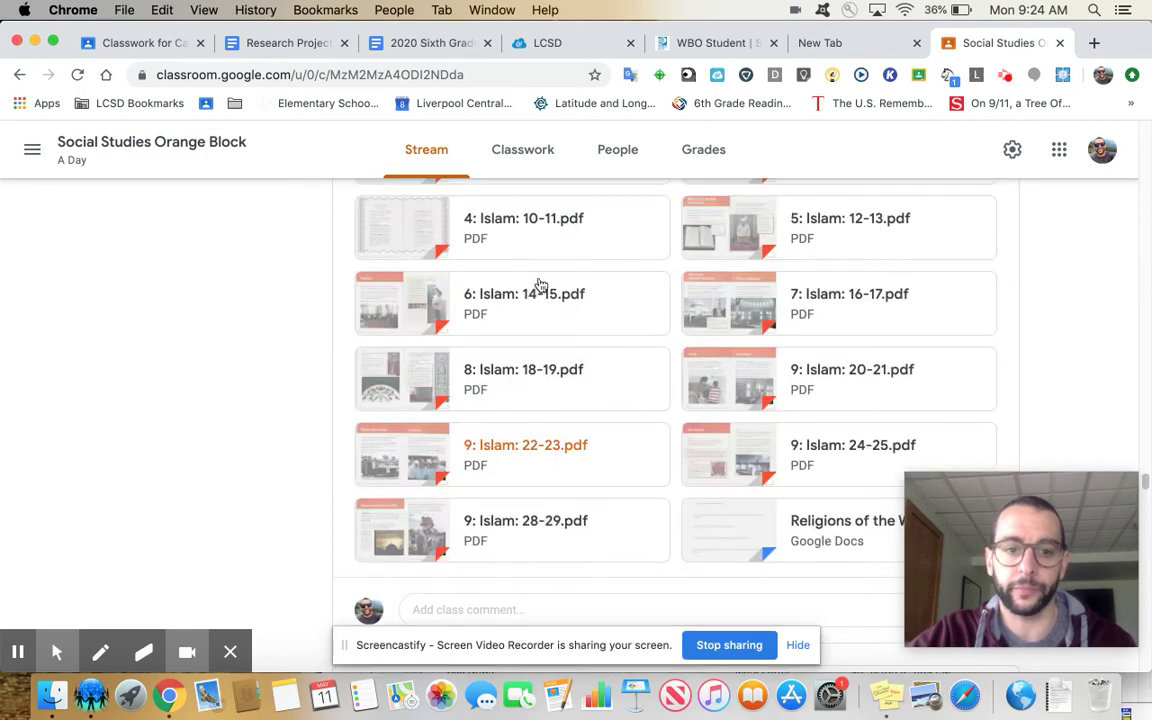
Step: Examine the stream's Rome posts from the Quiz #2 study guide through Fall of Rome to the Ancient Rome sec 2 slides
{"action": "scroll", "coordinate": [539, 286], "scroll_direction": "down", "scroll_amount": 12}
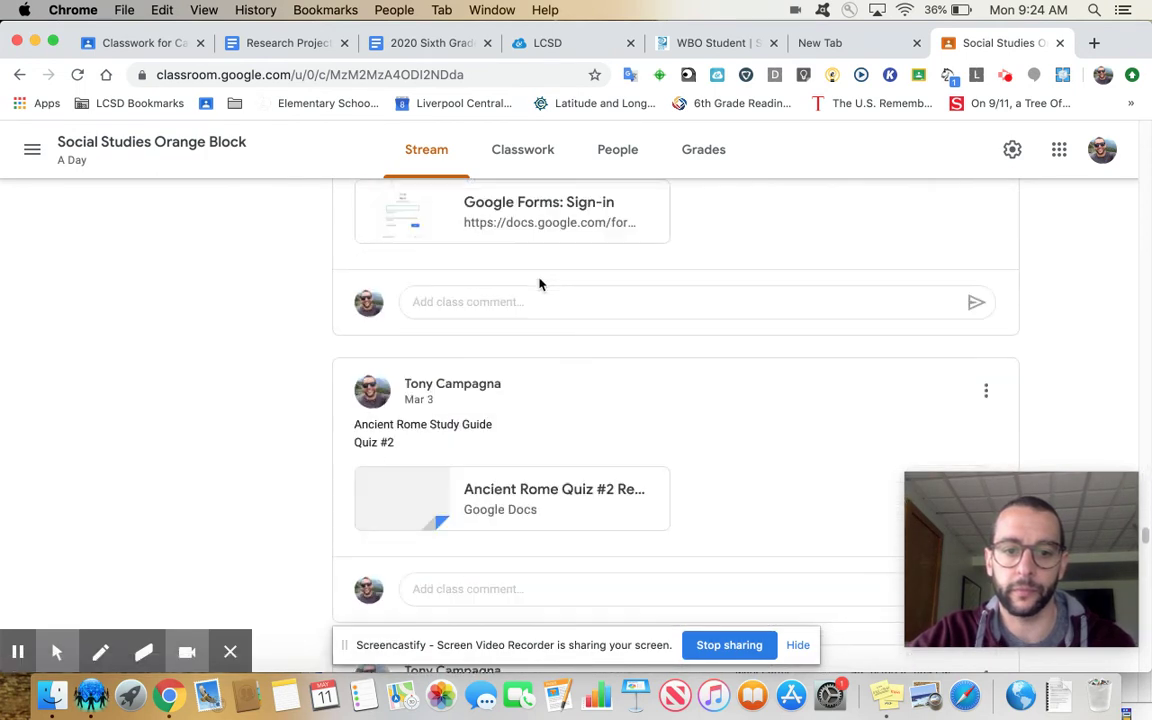
{"action": "scroll", "coordinate": [539, 285], "scroll_direction": "down", "scroll_amount": 10}
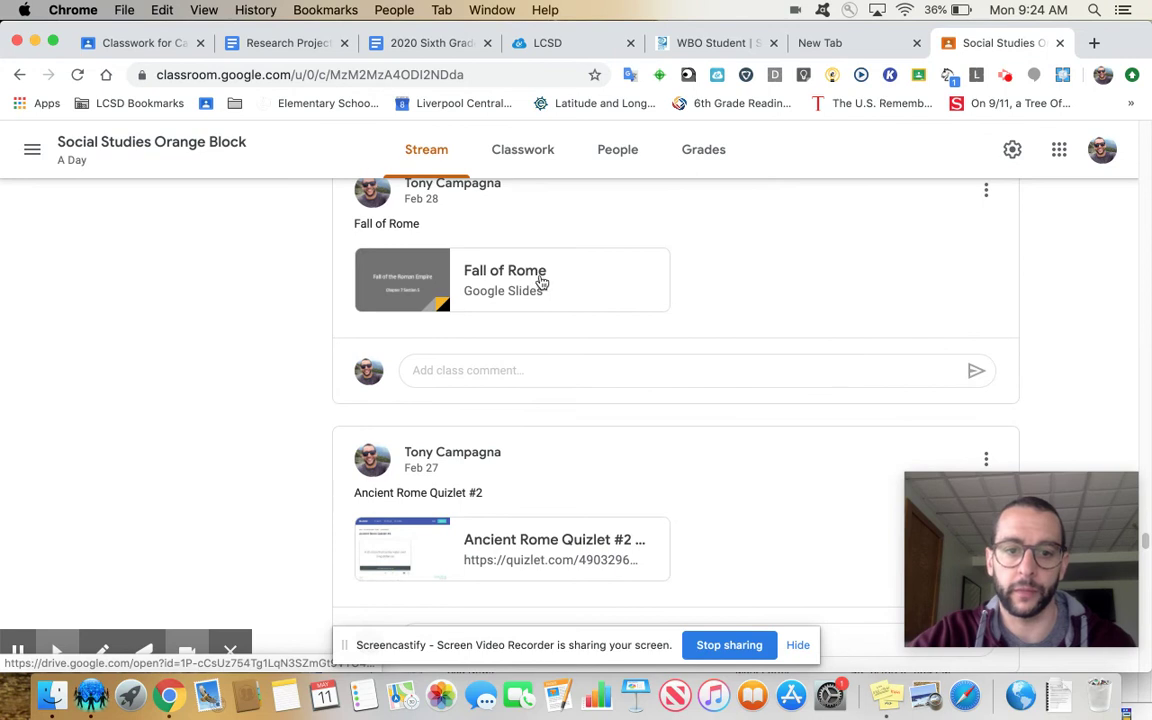
{"action": "scroll", "coordinate": [614, 242], "scroll_direction": "down", "scroll_amount": 8}
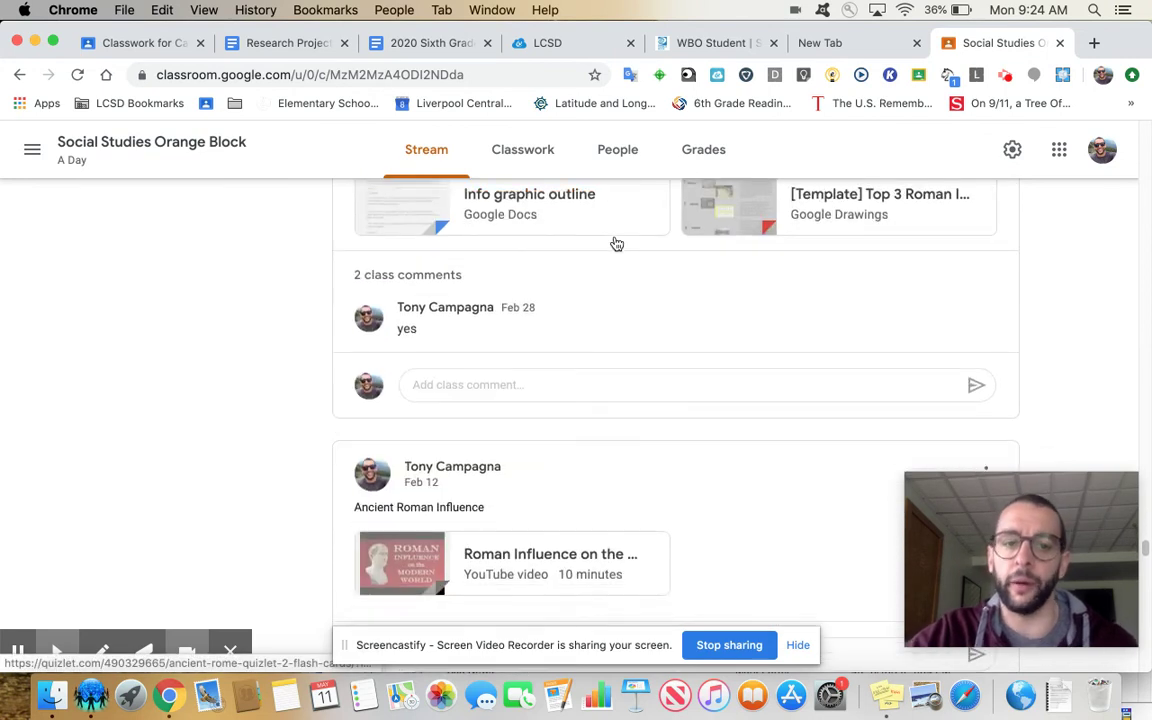
{"action": "scroll", "coordinate": [616, 244], "scroll_direction": "down", "scroll_amount": 4}
{"action": "scroll", "coordinate": [615, 240], "scroll_direction": "down", "scroll_amount": 3}
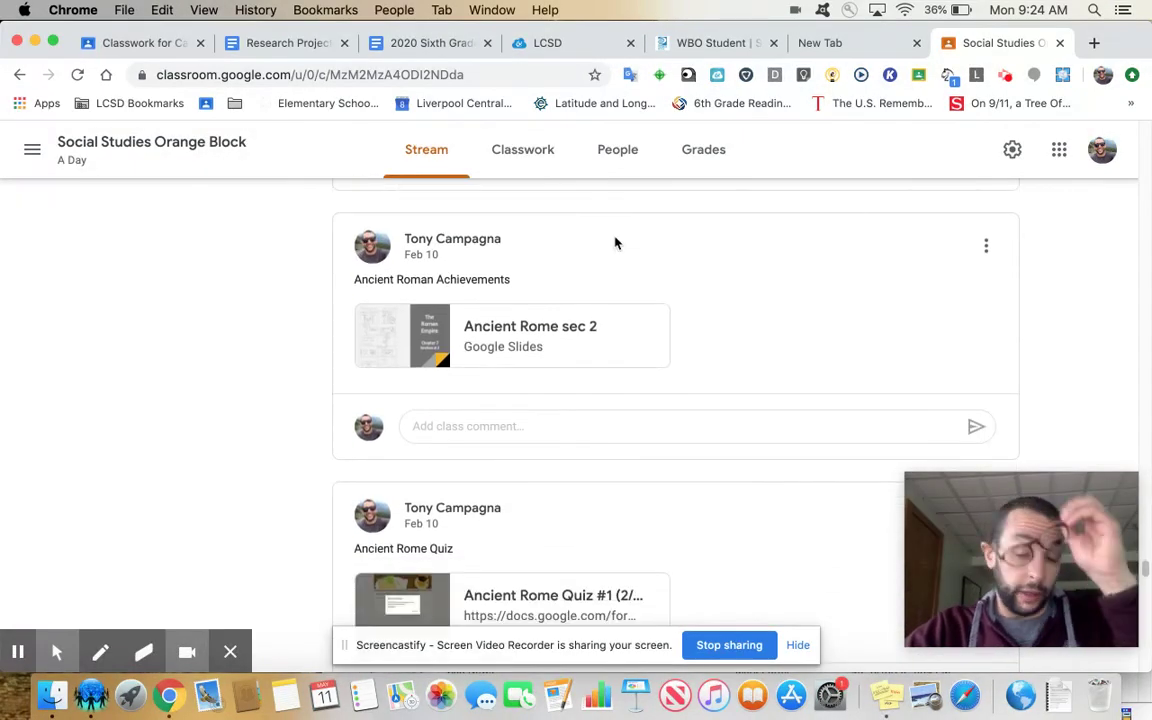
{"action": "scroll", "coordinate": [615, 242], "scroll_direction": "down", "scroll_amount": 2}
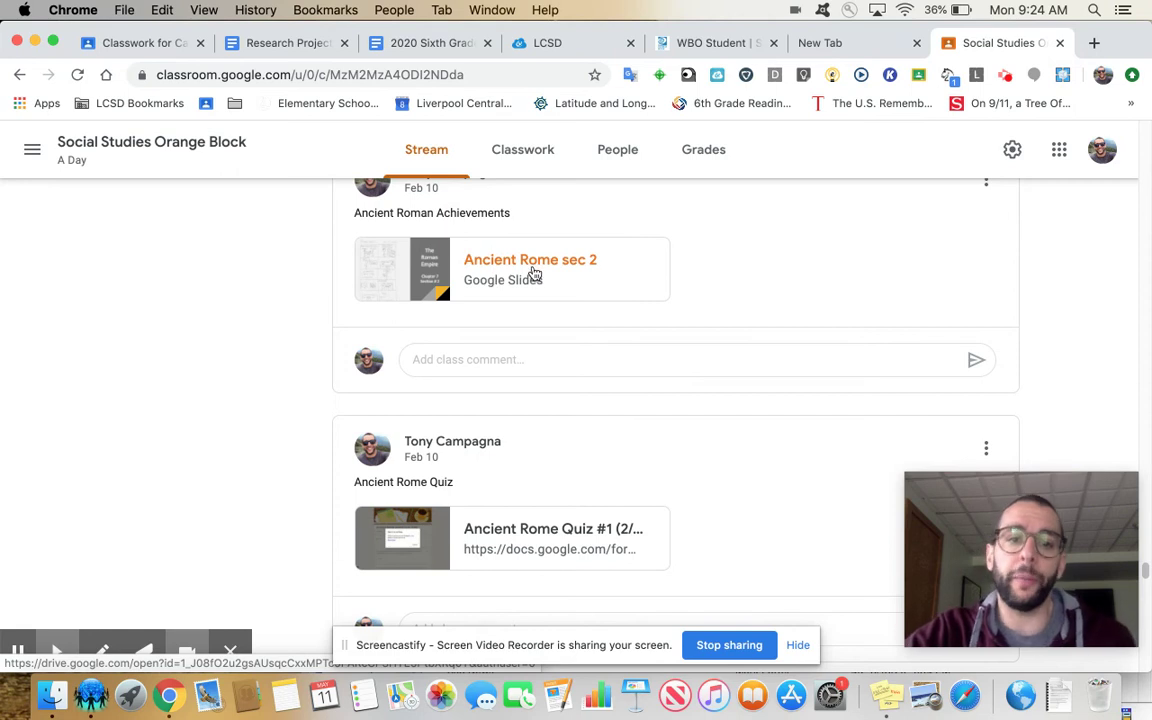
Step: Check the earlier Rome posts, including the study guide, Daily Life of Romans slides and the Ancient Roman Daily Life Group Project attachments
{"action": "scroll", "coordinate": [532, 285], "scroll_direction": "up", "scroll_amount": 1}
{"action": "scroll", "coordinate": [533, 295], "scroll_direction": "down", "scroll_amount": 2}
{"action": "scroll", "coordinate": [533, 295], "scroll_direction": "down", "scroll_amount": 10}
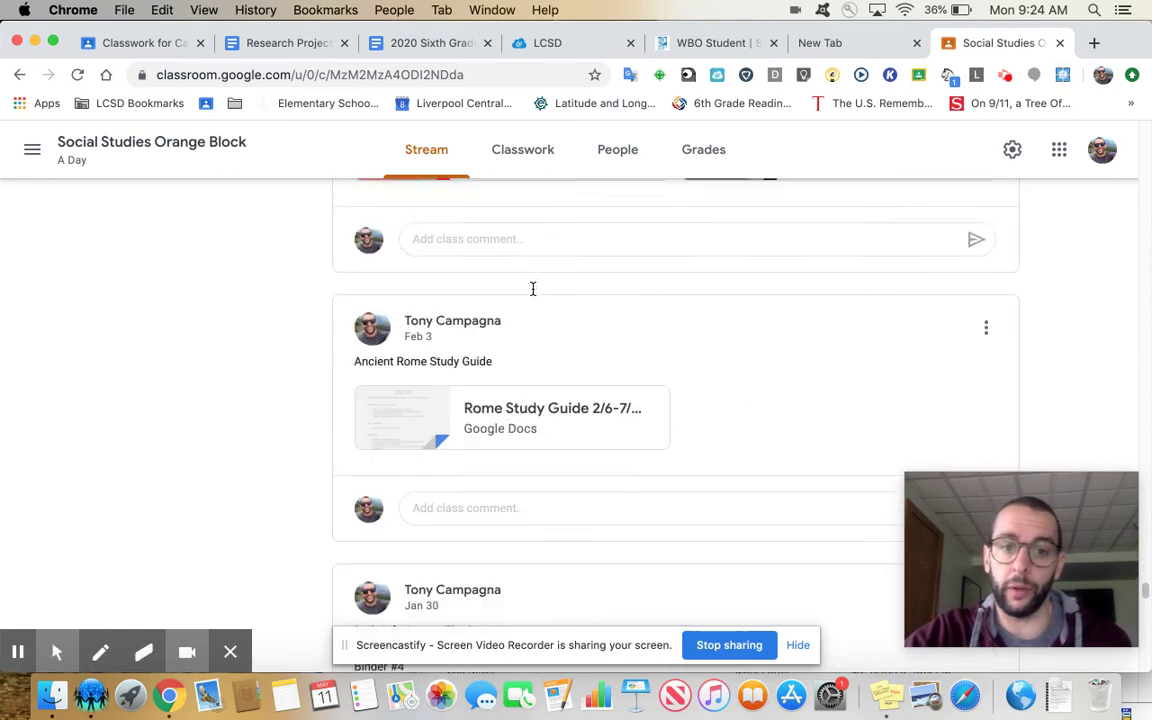
{"action": "scroll", "coordinate": [533, 295], "scroll_direction": "up", "scroll_amount": 2}
{"action": "scroll", "coordinate": [533, 295], "scroll_direction": "down", "scroll_amount": 2}
{"action": "scroll", "coordinate": [533, 295], "scroll_direction": "down", "scroll_amount": 5}
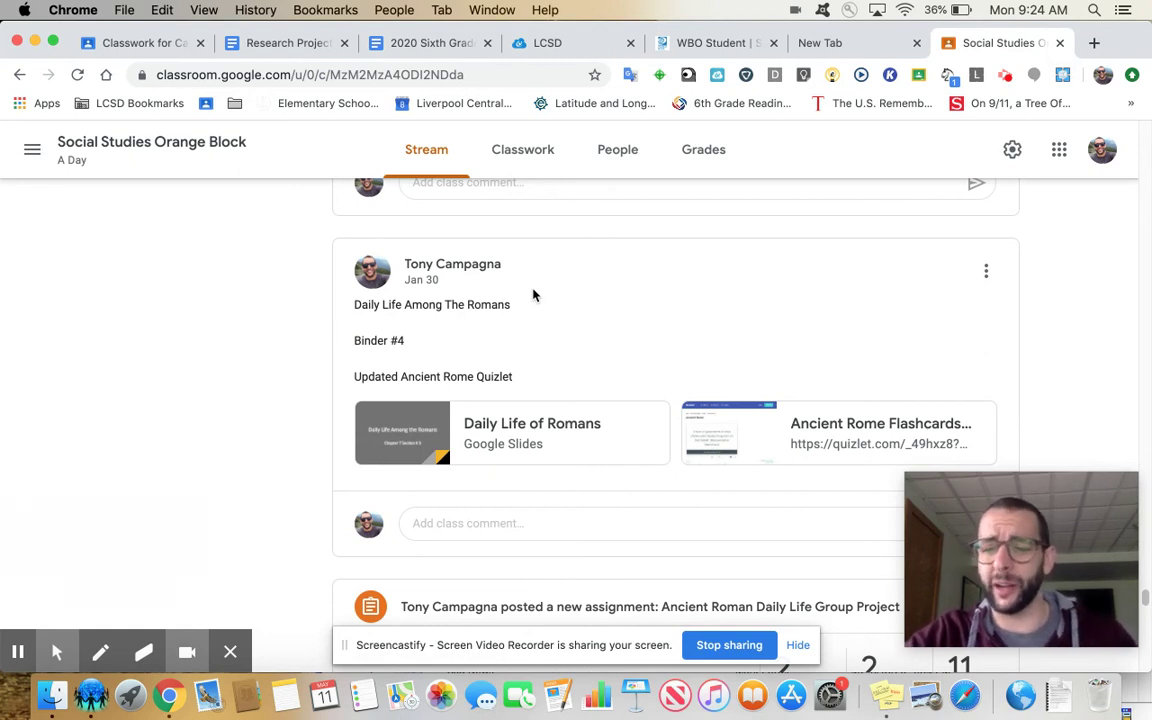
{"action": "scroll", "coordinate": [533, 295], "scroll_direction": "up", "scroll_amount": 4}
{"action": "scroll", "coordinate": [533, 295], "scroll_direction": "down", "scroll_amount": 9}
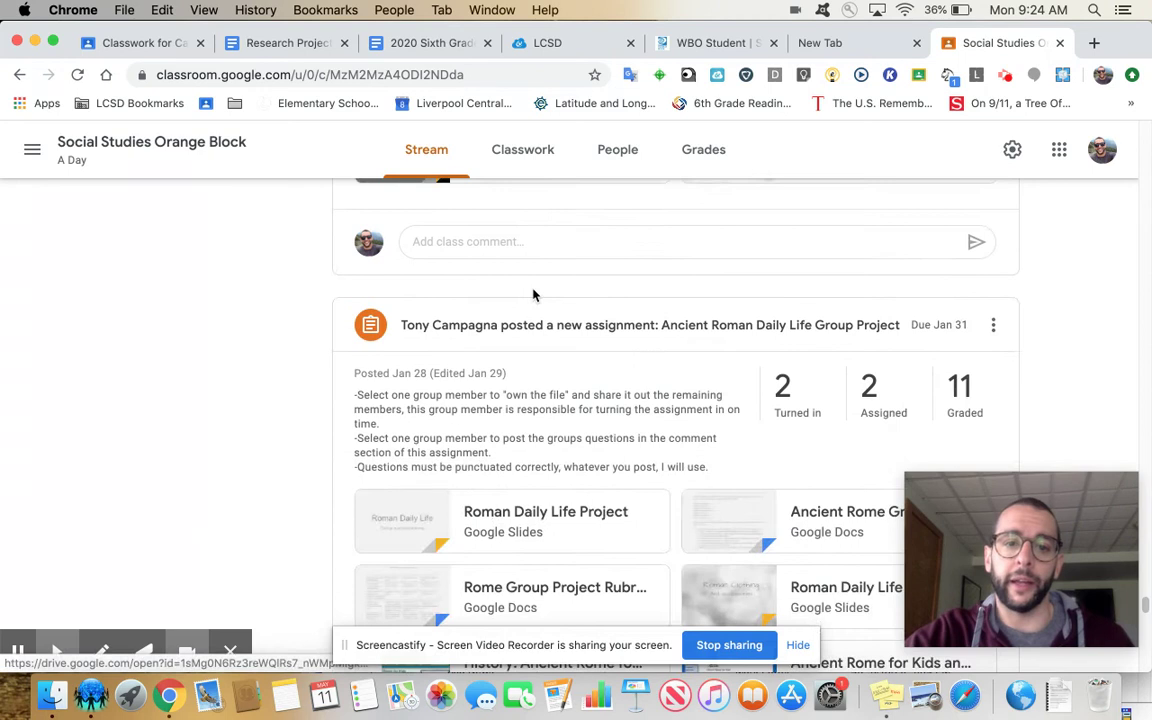
{"action": "scroll", "coordinate": [533, 310], "scroll_direction": "up", "scroll_amount": 3}
{"action": "scroll", "coordinate": [533, 316], "scroll_direction": "down", "scroll_amount": 11}
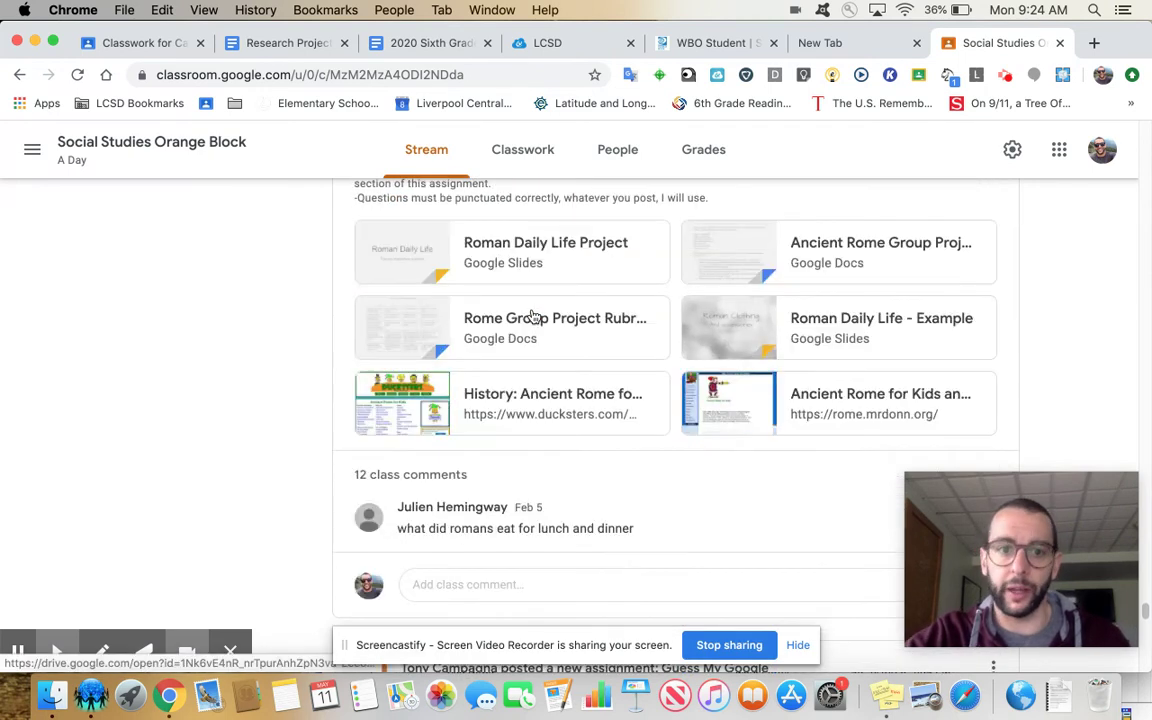
Step: Return to the assignment, switch to the Research Project Outline document, and place the cursor on the blank line above the Introduction's first bullet
{"action": "key", "text": "super+1"}
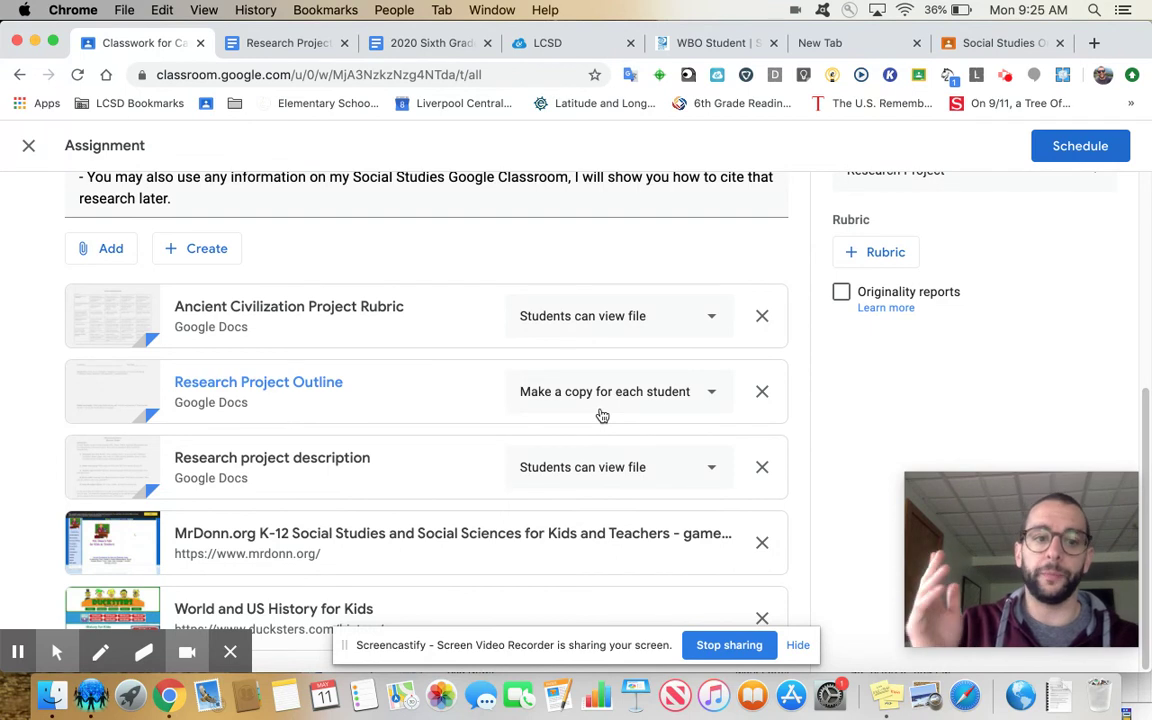
{"action": "left_click", "coordinate": [295, 43]}
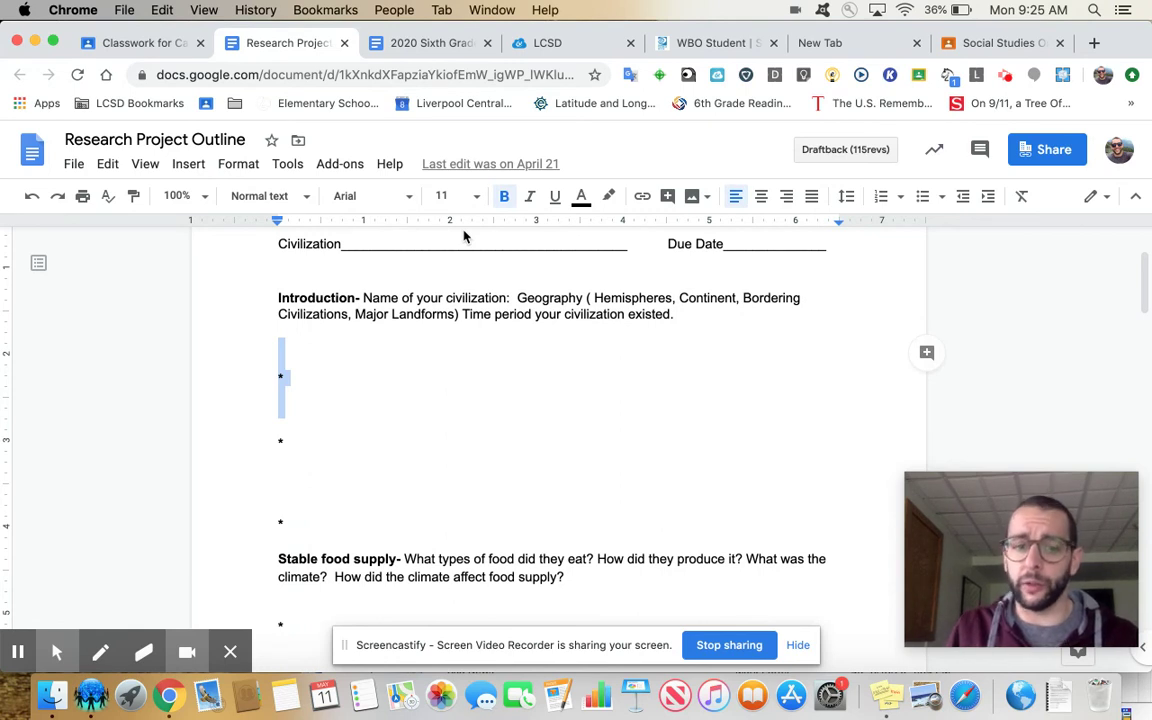
{"action": "left_click", "coordinate": [336, 355]}
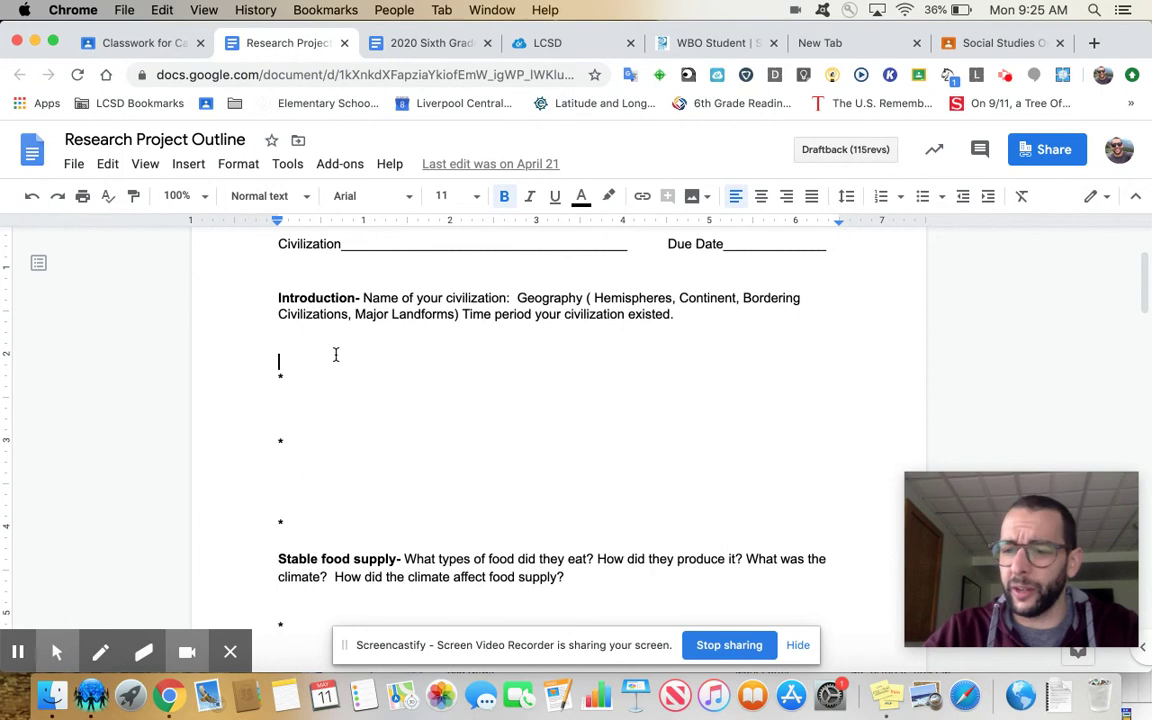
Step: Enter the sample source note "(Fall of rome slideshow)" above the Introduction's first bullet, and delete it again
{"action": "type", "text": "("}
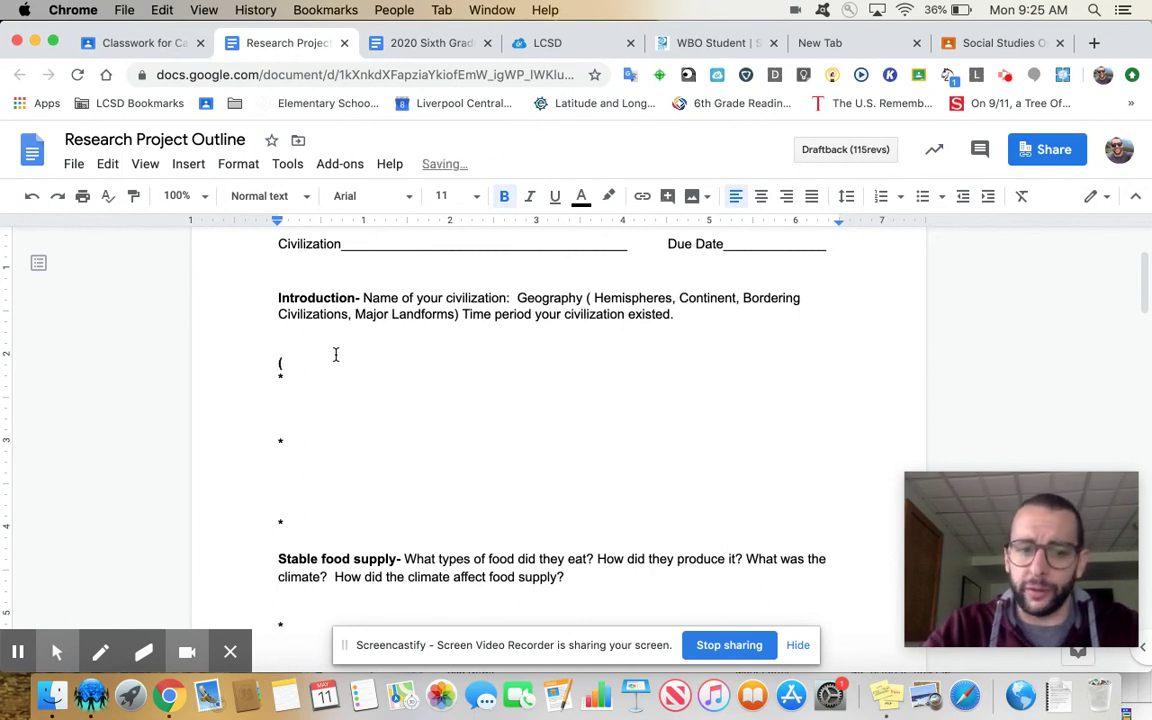
{"action": "type", "text": "Fall of "}
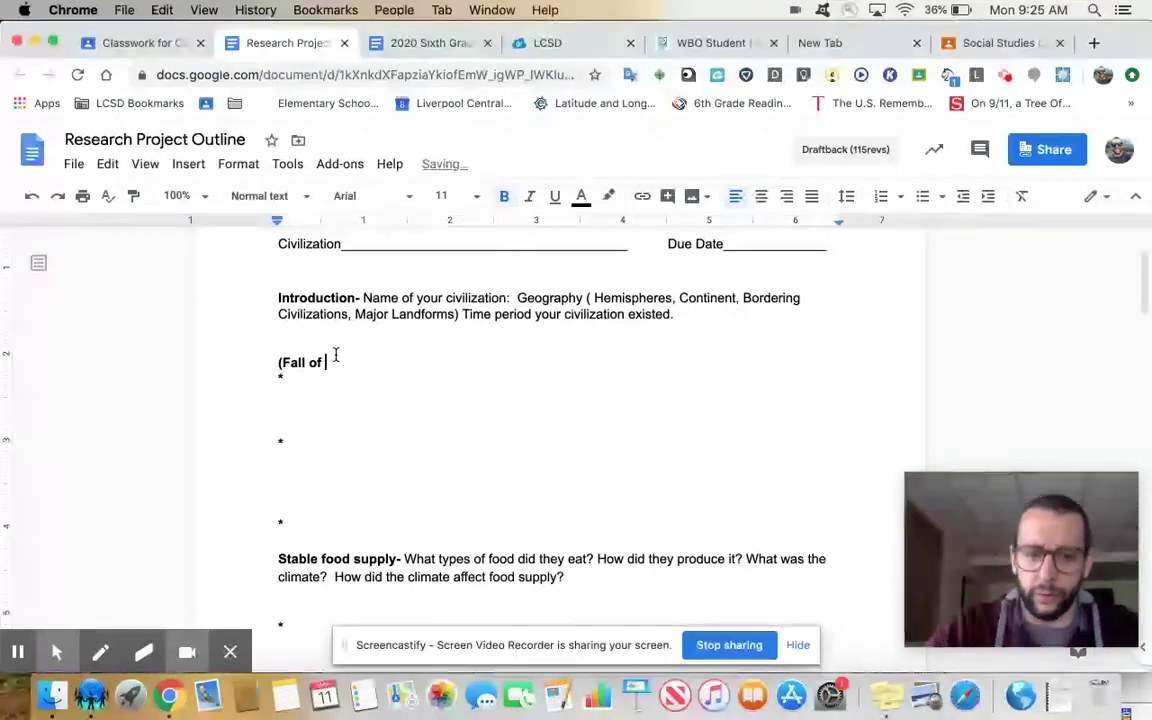
{"action": "type", "text": "rome slideshow)n"}
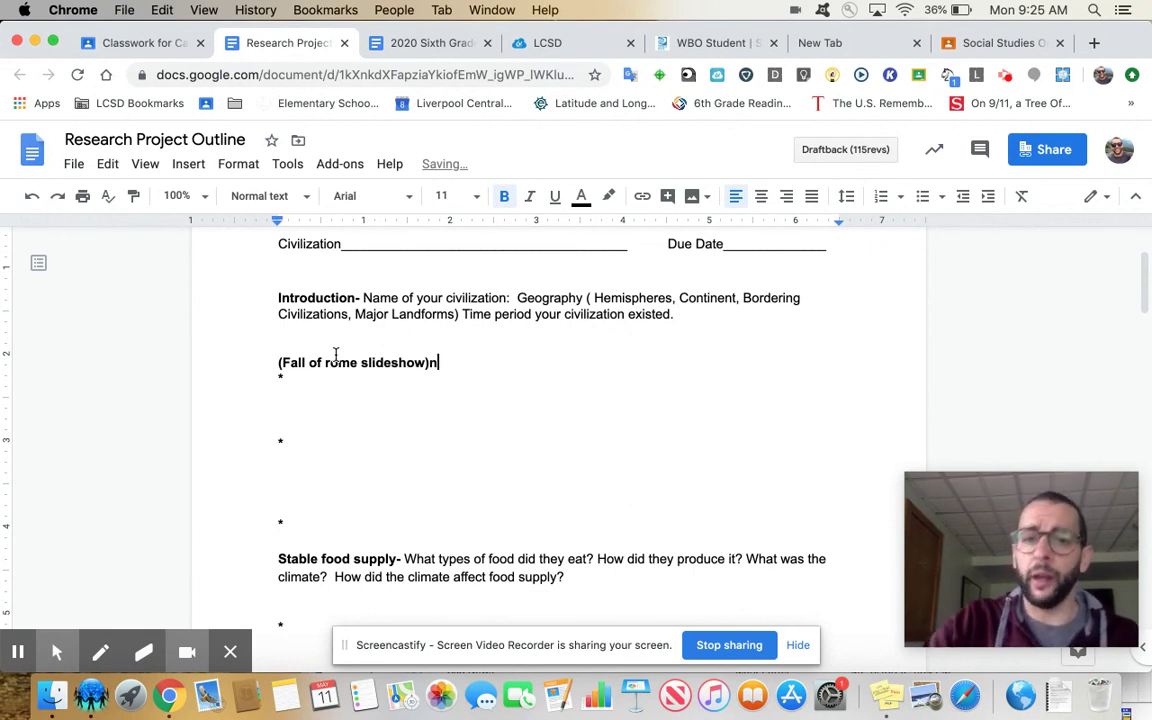
{"action": "key", "text": "BackSpace"}
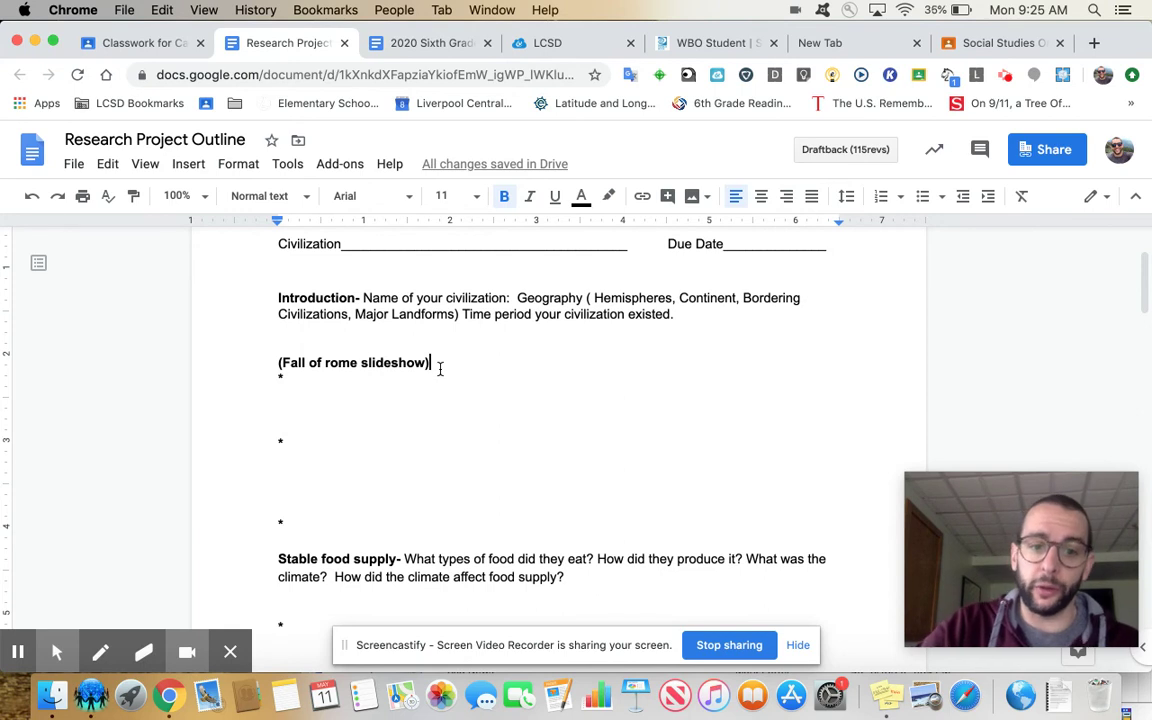
{"action": "left_click_drag", "start_coordinate": [430, 363], "coordinate": [285, 362]}
{"action": "key", "text": "BackSpace"}
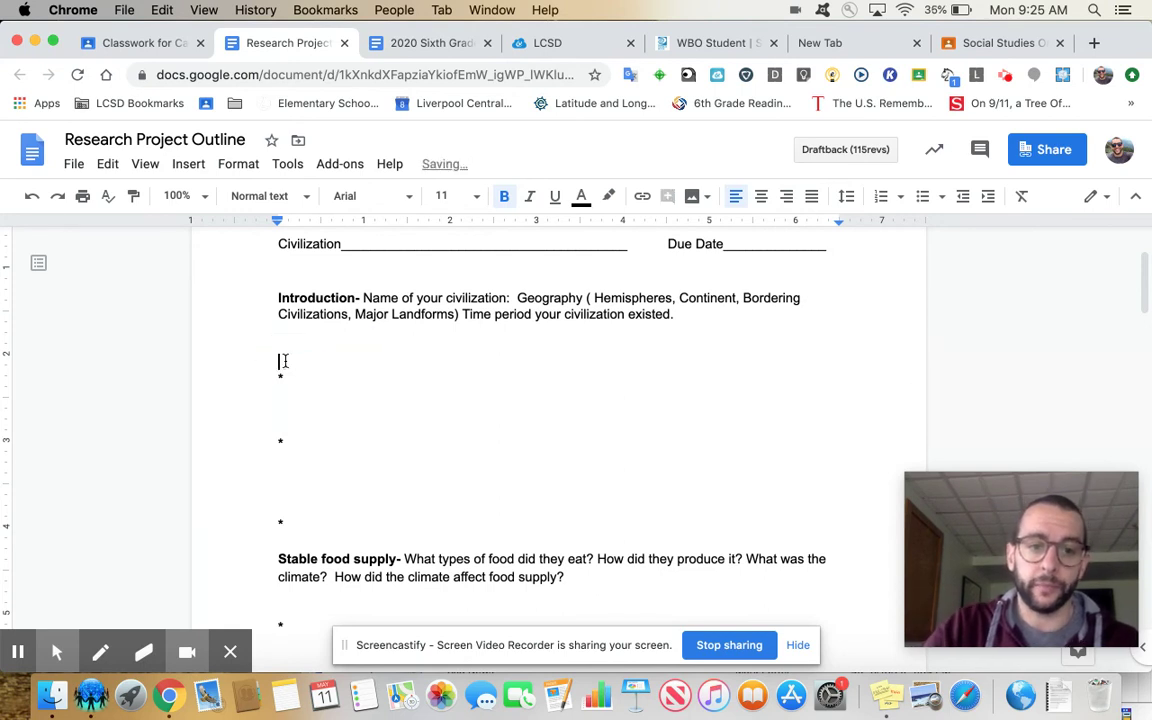
Step: Review the outline's heading fields, Introduction and Stable food supply prompts, and highlight the word "Hemispheres" in the Introduction prompt
{"action": "scroll", "coordinate": [221, 462], "scroll_direction": "up", "scroll_amount": 2}
{"action": "scroll", "coordinate": [247, 512], "scroll_direction": "down", "scroll_amount": 3}
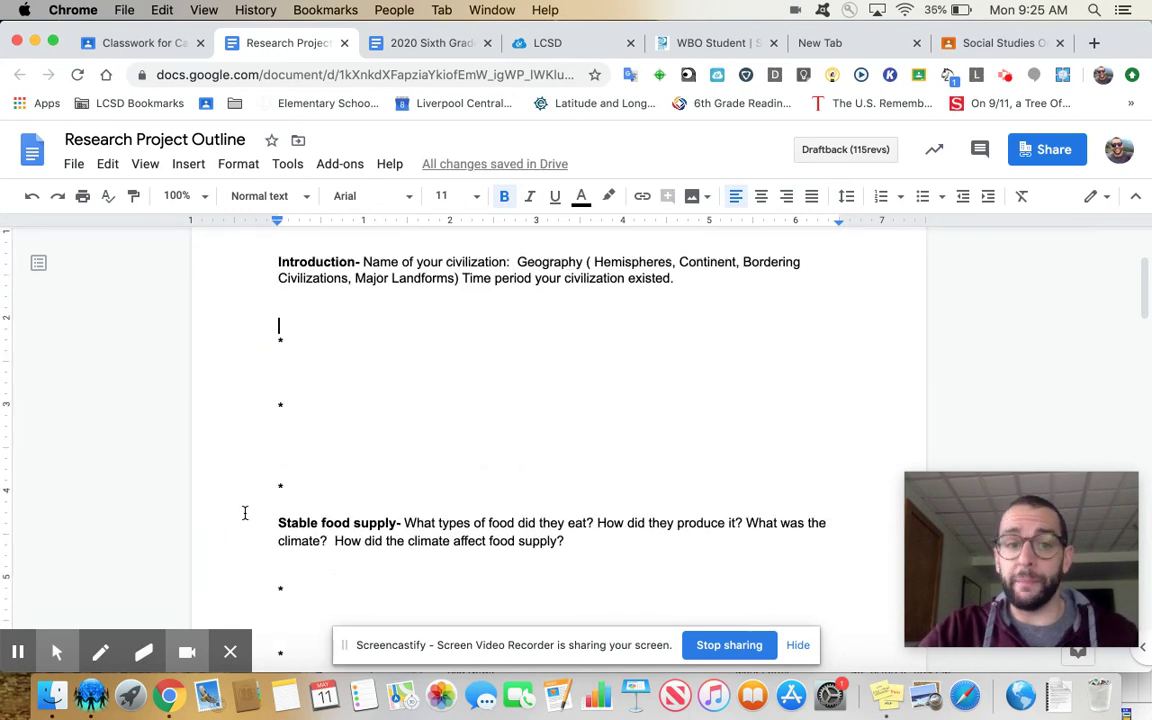
{"action": "scroll", "coordinate": [244, 511], "scroll_direction": "up", "scroll_amount": 2}
{"action": "scroll", "coordinate": [244, 513], "scroll_direction": "down", "scroll_amount": 5}
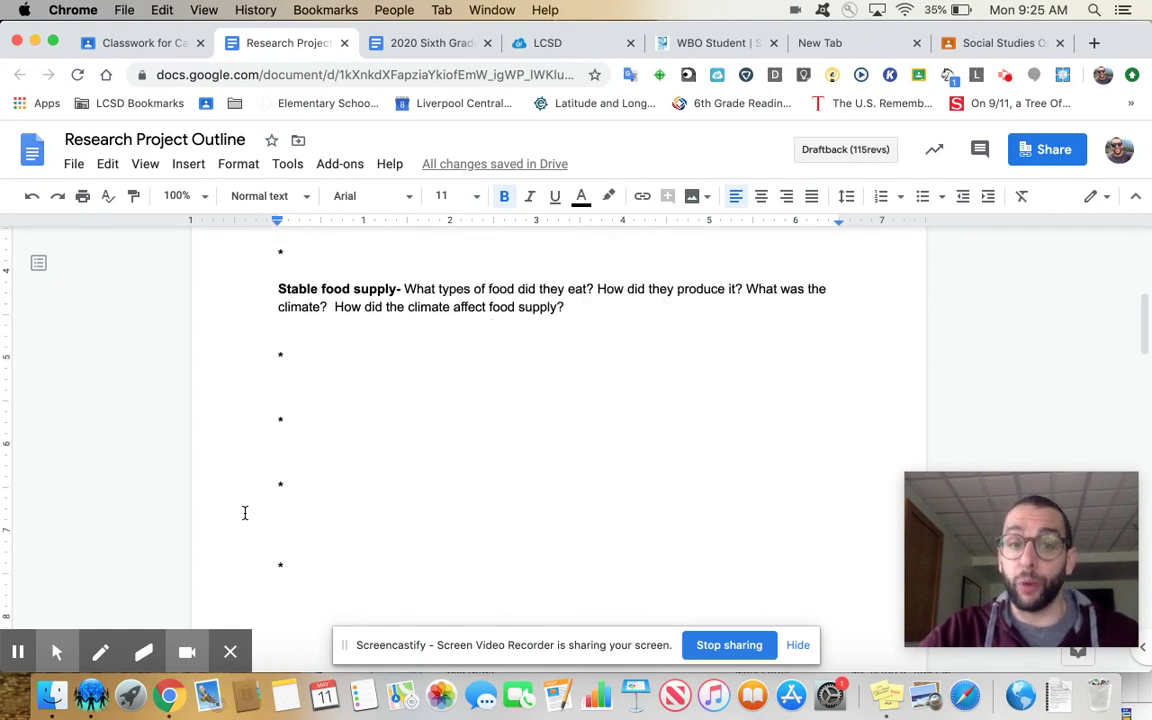
{"action": "scroll", "coordinate": [244, 512], "scroll_direction": "up", "scroll_amount": 10}
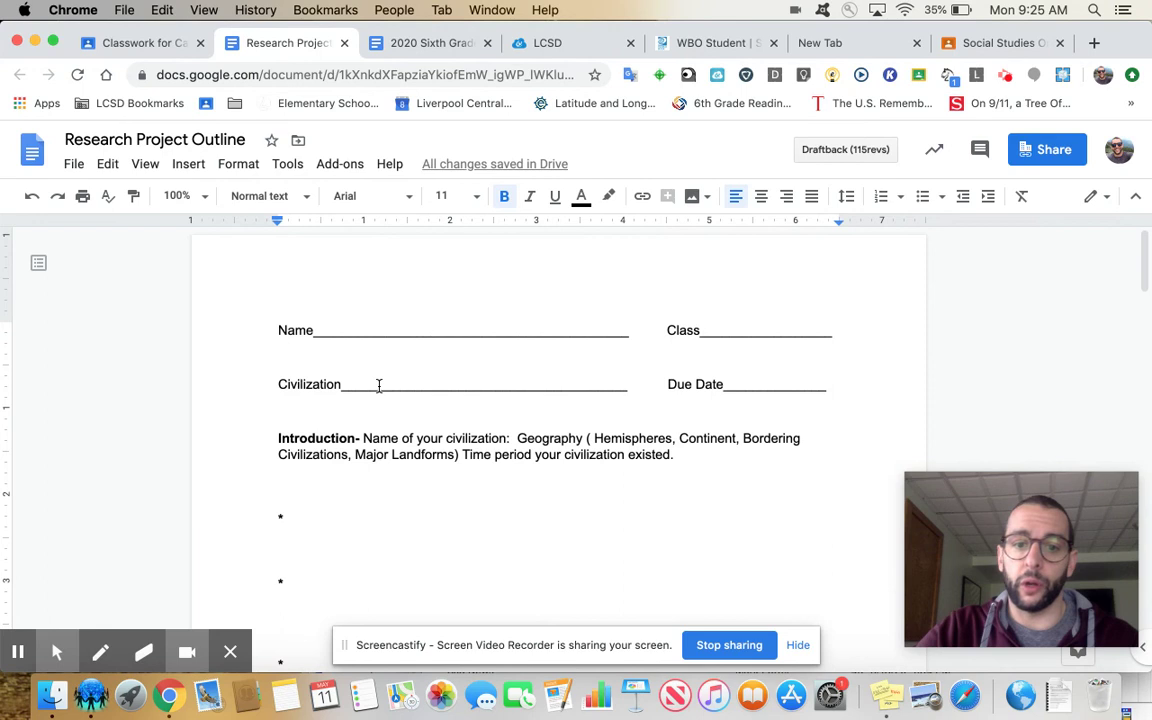
{"action": "scroll", "coordinate": [561, 306], "scroll_direction": "down", "scroll_amount": 3}
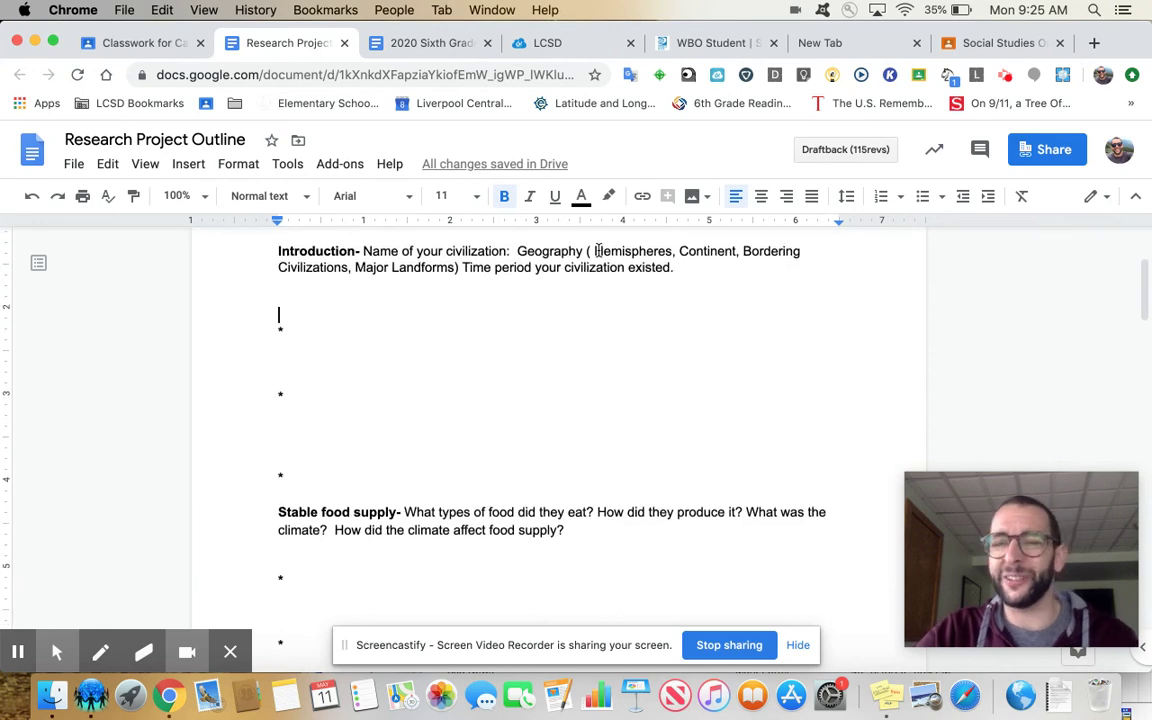
{"action": "left_click_drag", "start_coordinate": [593, 251], "coordinate": [673, 251]}
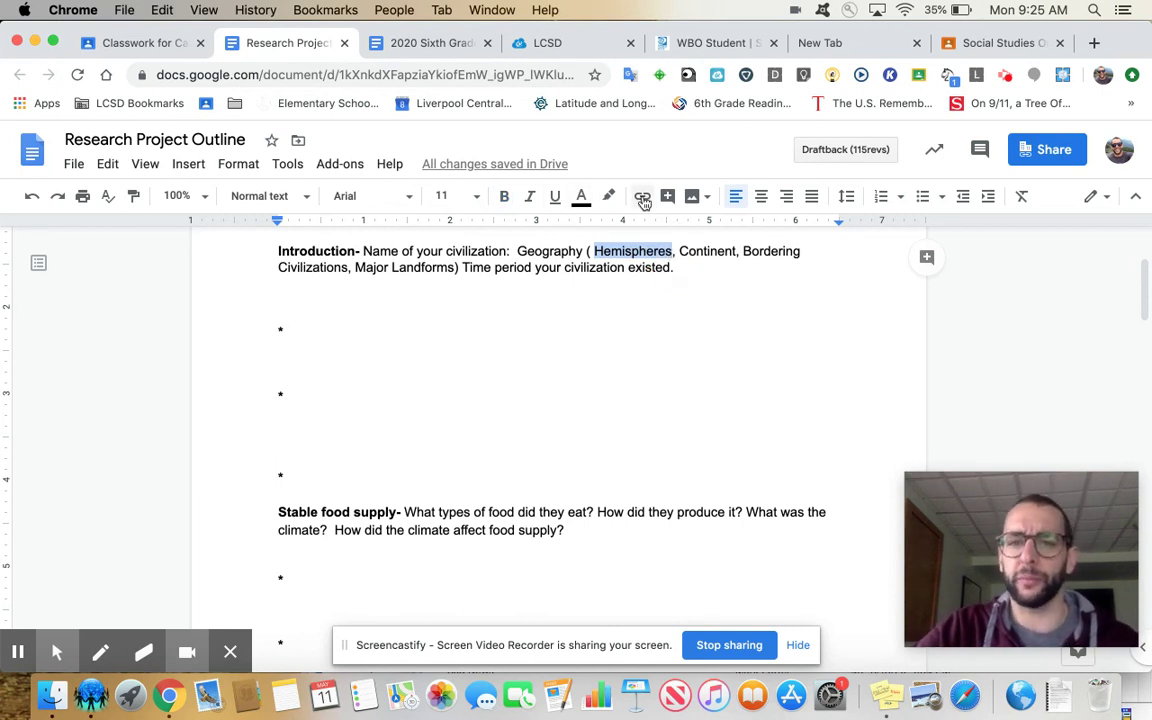
{"action": "left_click", "coordinate": [557, 199]}
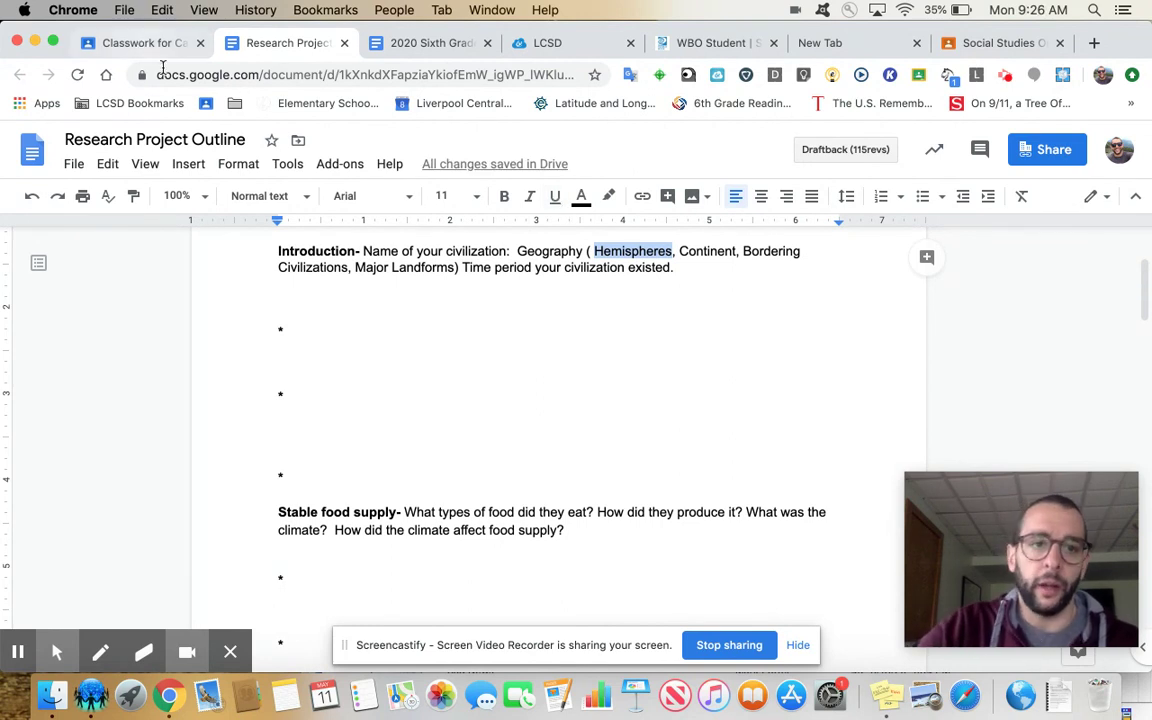
Step: Return to Google Classroom, close the research assignment, and open the homeroom Stream at the 2020 6th Grade Yearbook Questions post
{"action": "left_click", "coordinate": [145, 43]}
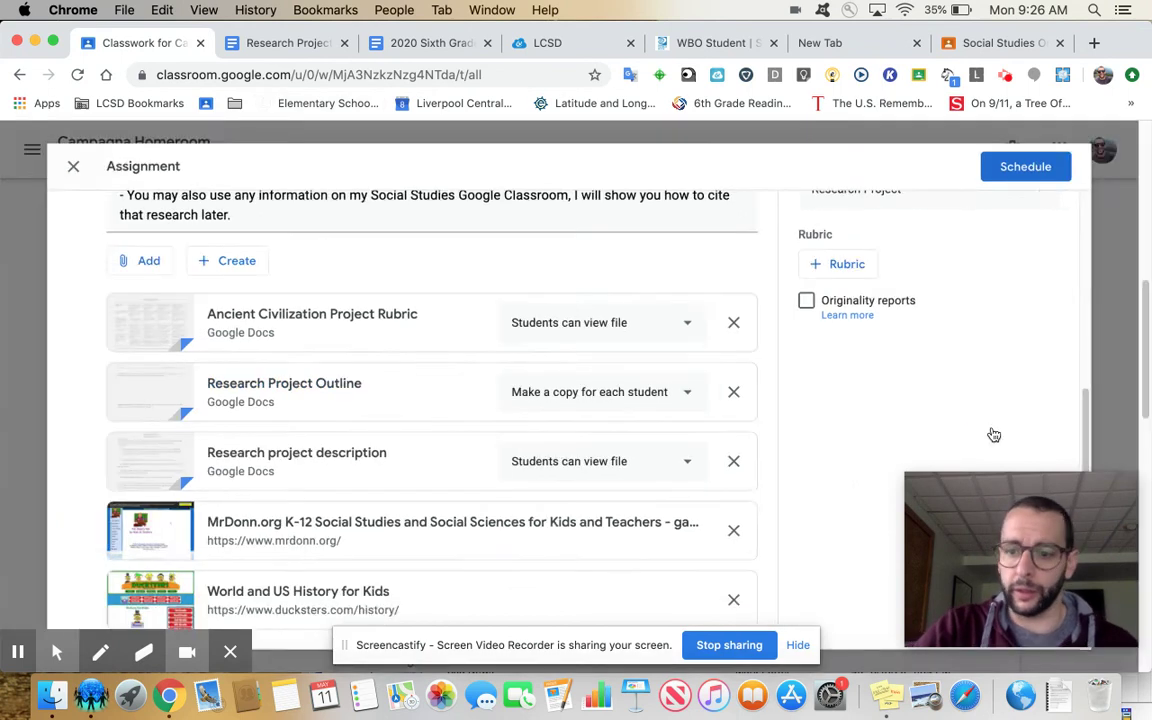
{"action": "key", "text": "Escape"}
{"action": "scroll", "coordinate": [456, 508], "scroll_direction": "up", "scroll_amount": 3}
{"action": "scroll", "coordinate": [509, 285], "scroll_direction": "up", "scroll_amount": 5}
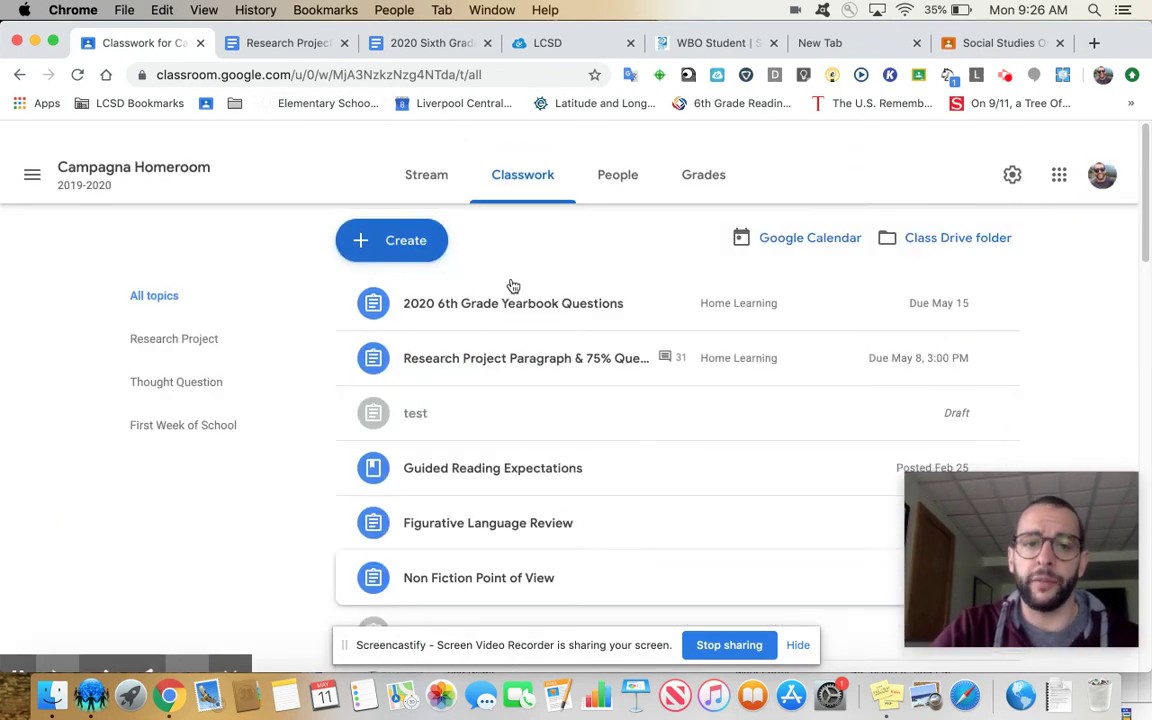
{"action": "left_click", "coordinate": [432, 152]}
{"action": "scroll", "coordinate": [508, 393], "scroll_direction": "down", "scroll_amount": 3}
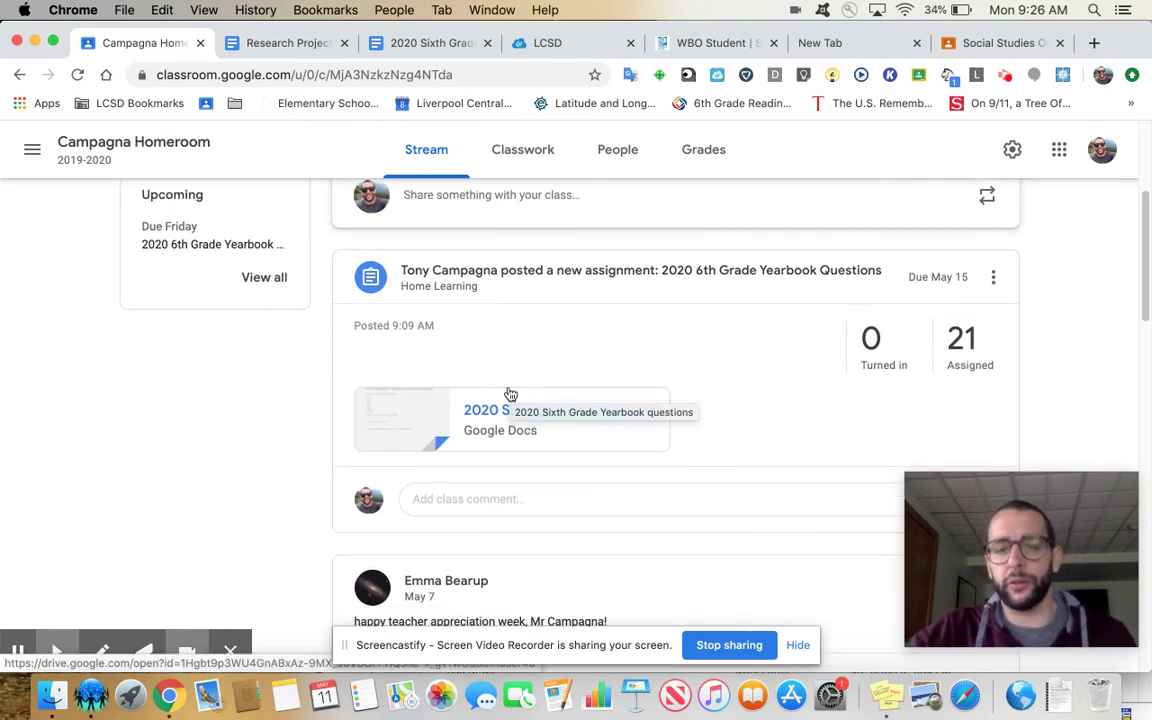
Step: Open the post's attached 2020 Sixth Grade Yearbook questions document, read through its prompts, and close it
{"action": "left_click", "coordinate": [507, 408]}
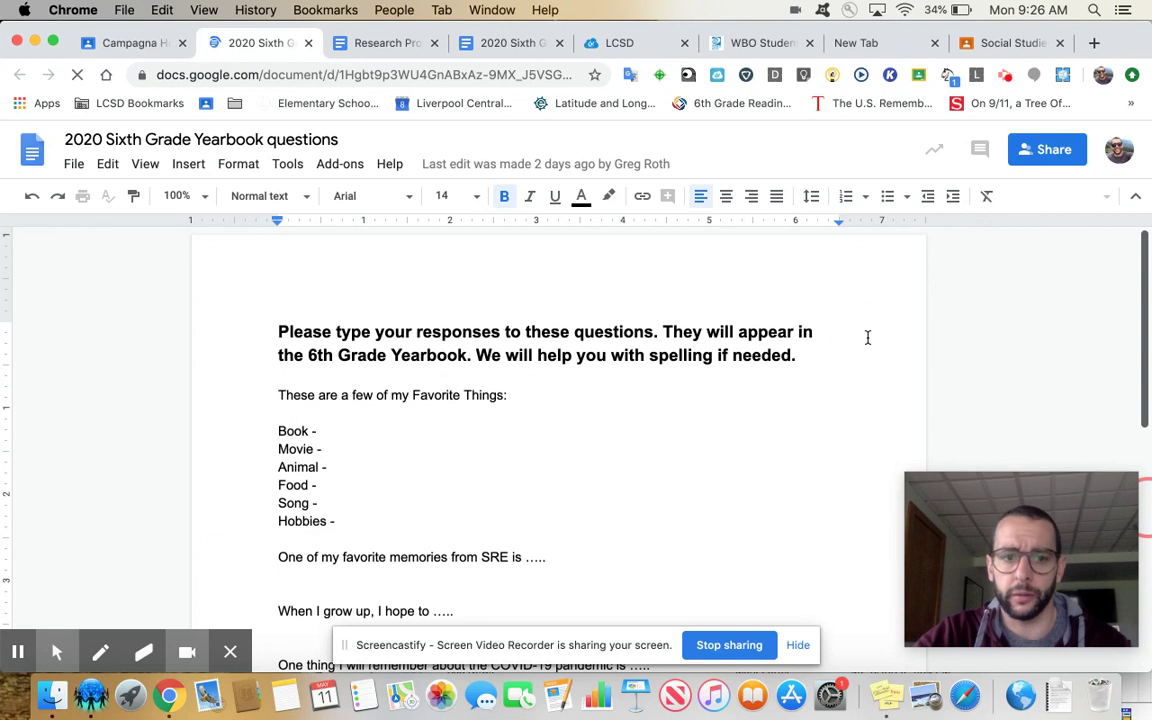
{"action": "scroll", "coordinate": [868, 338], "scroll_direction": "down", "scroll_amount": 2}
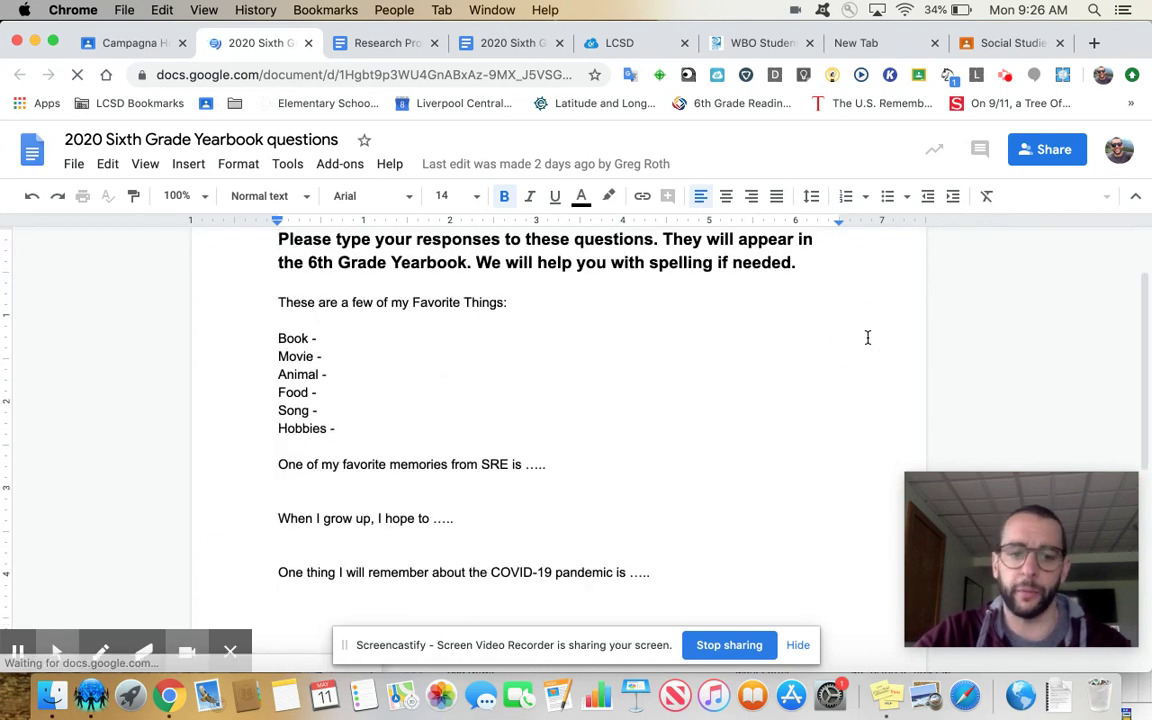
{"action": "scroll", "coordinate": [868, 338], "scroll_direction": "down", "scroll_amount": 1}
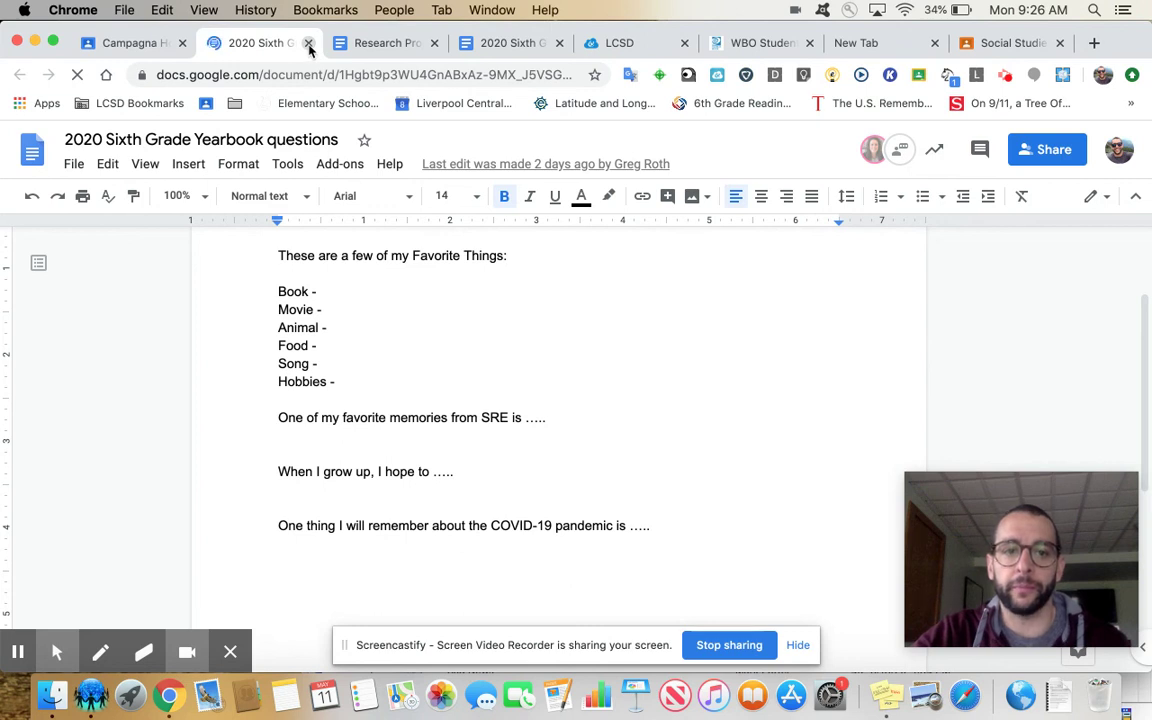
{"action": "left_click", "coordinate": [309, 43]}
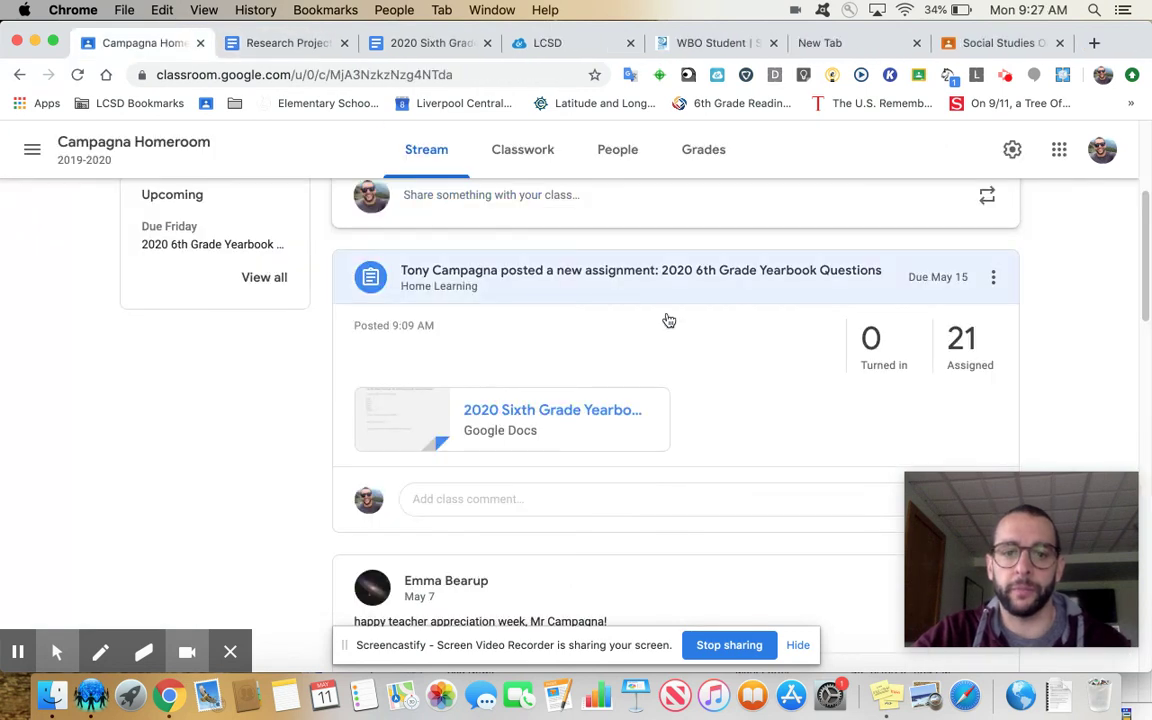
{"action": "left_click", "coordinate": [996, 280]}
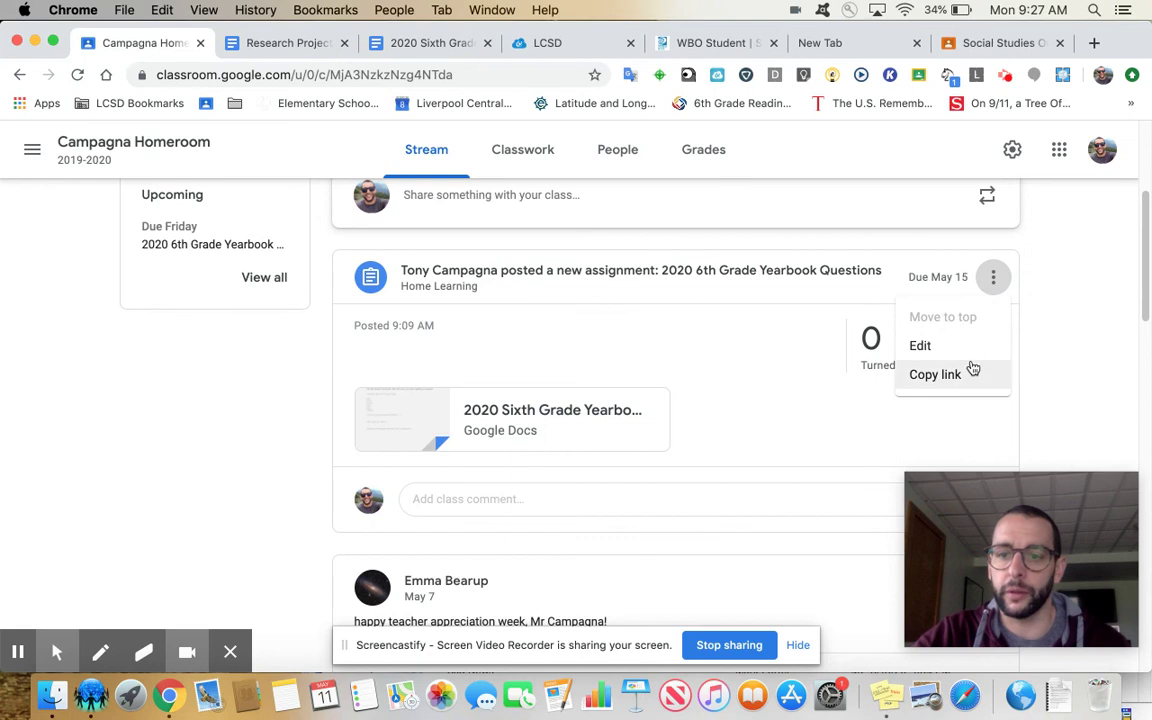
{"action": "left_click", "coordinate": [699, 380]}
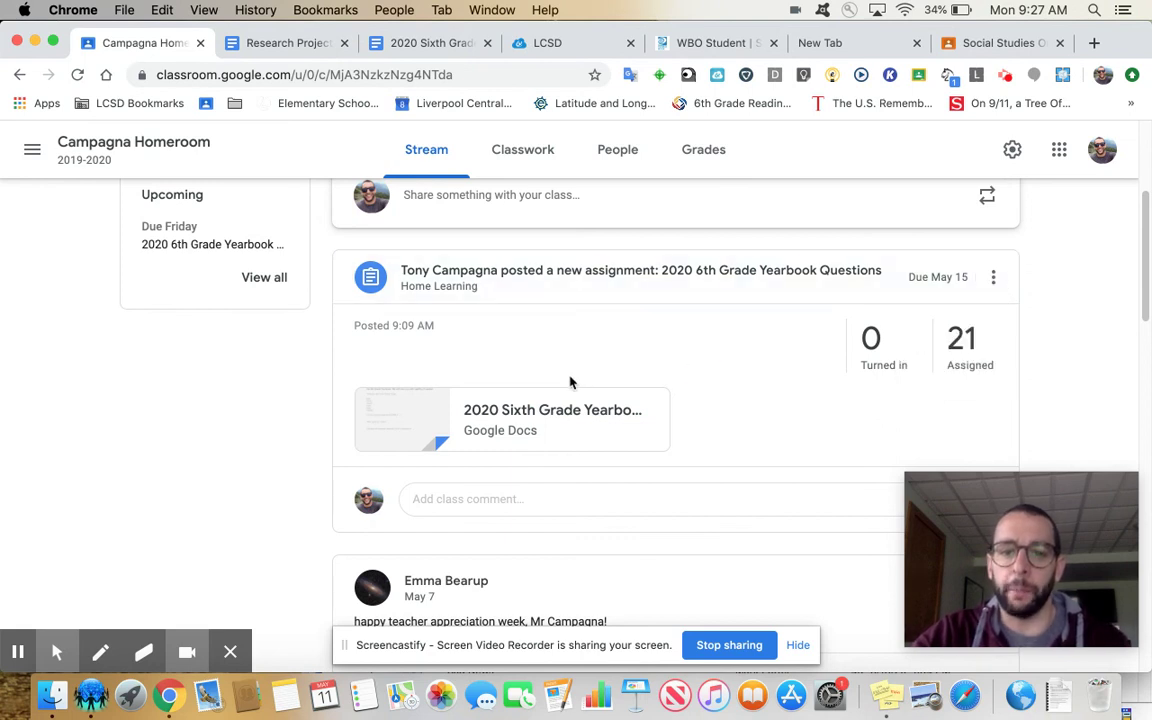
{"action": "scroll", "coordinate": [570, 381], "scroll_direction": "down", "scroll_amount": 1}
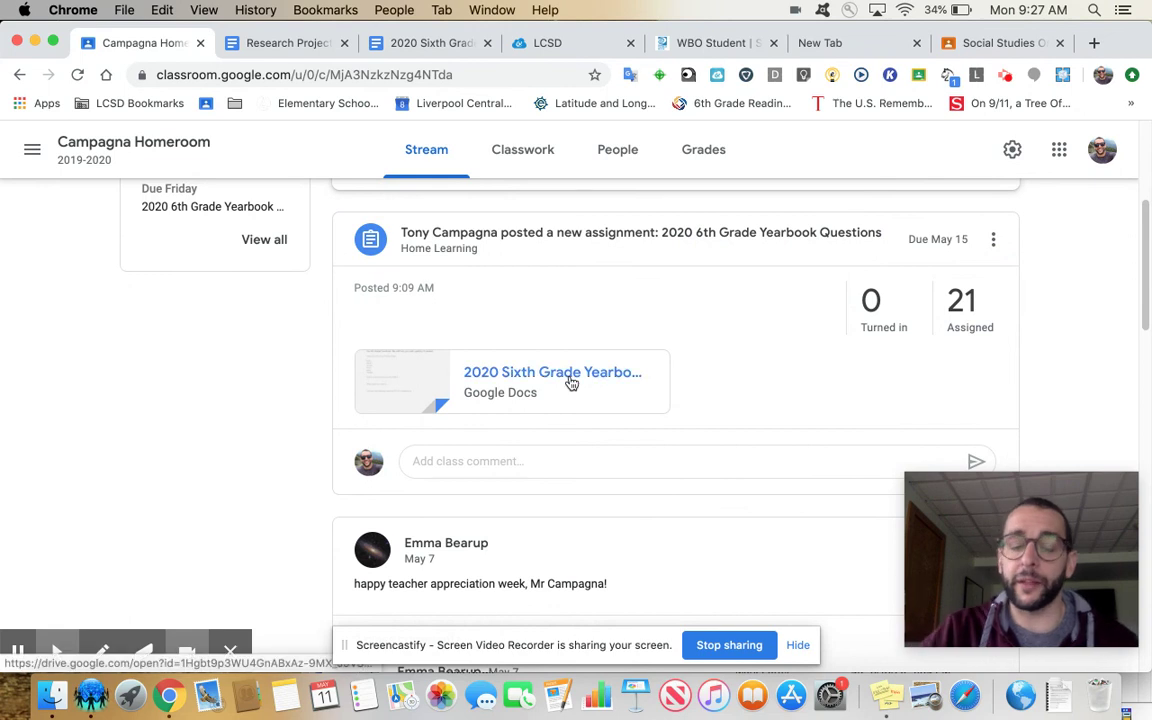